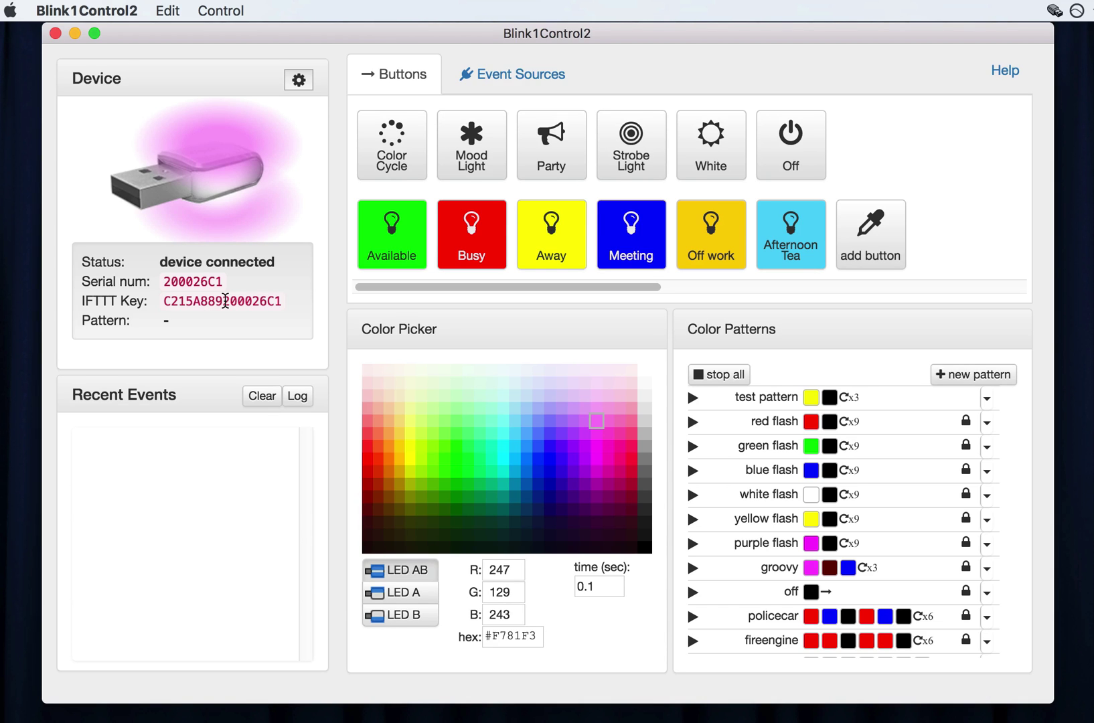
Cycle the blink(1) through many grid colours, from green and orange to blue, violet, magenta and yellow-green.
left_click(445, 391)
left_click(398, 418)
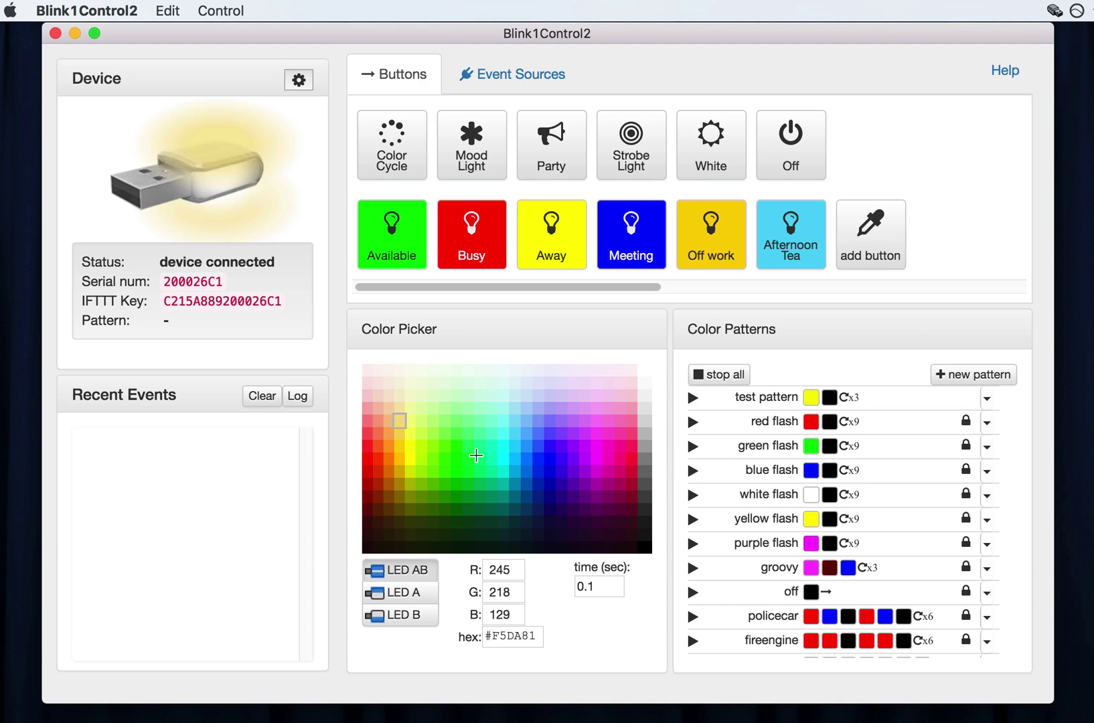
left_click(584, 471)
left_click(571, 434)
left_click(485, 421)
left_click(450, 455)
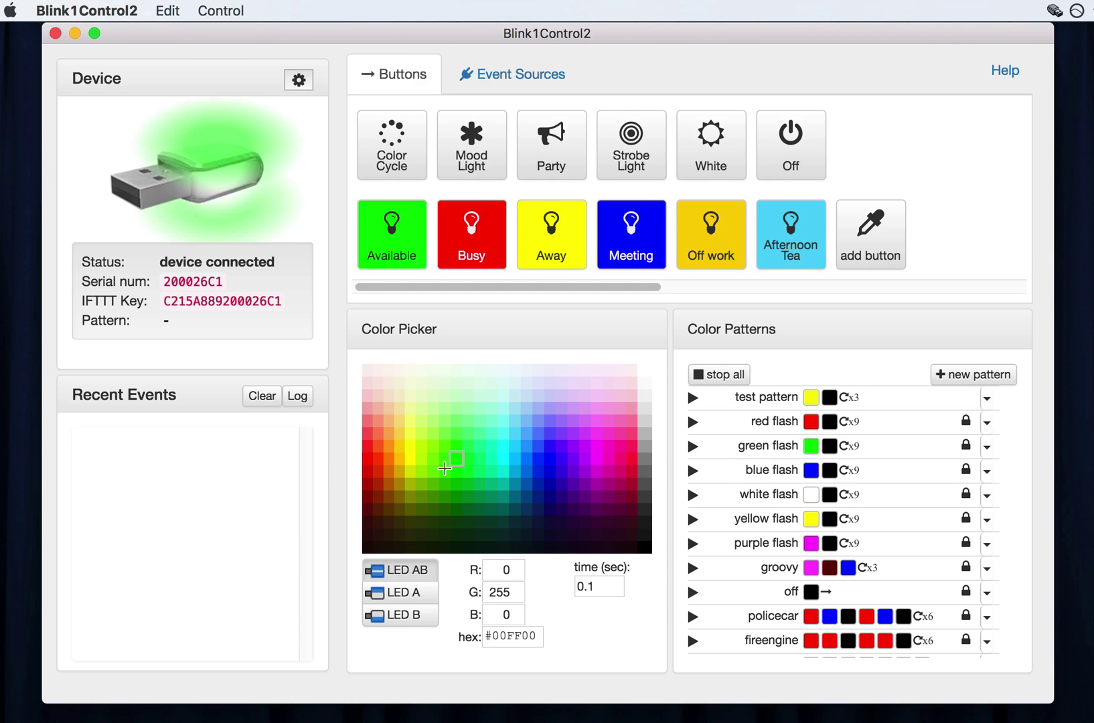
left_click(422, 420)
left_click(514, 437)
left_click(535, 472)
left_click(554, 440)
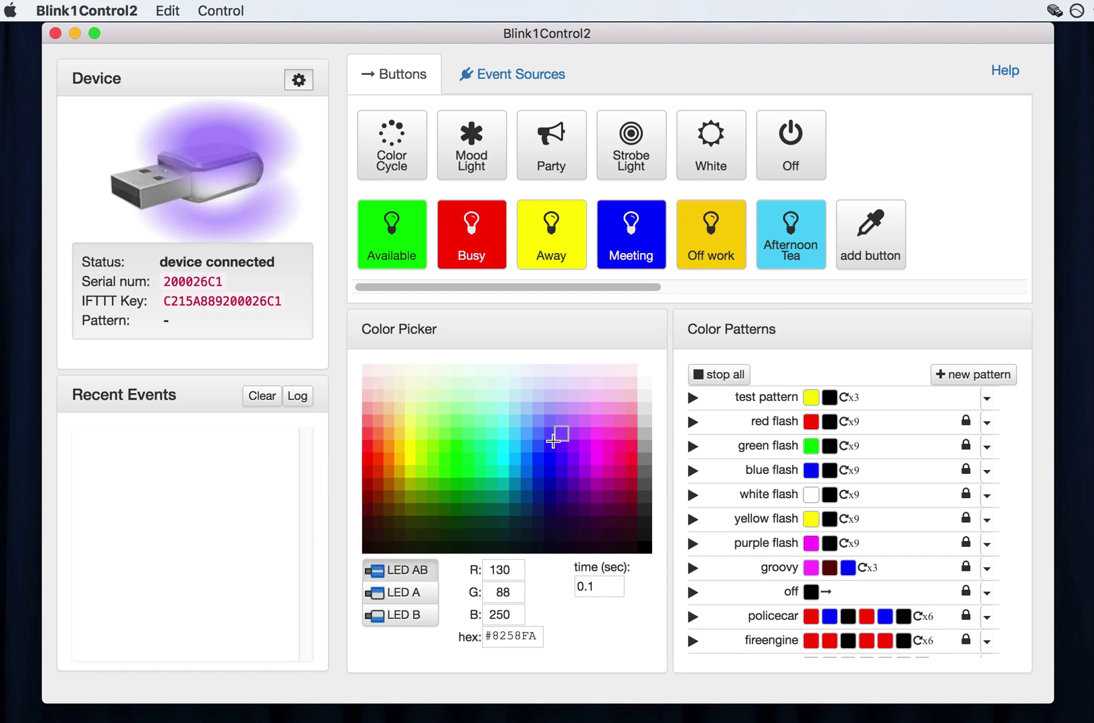
left_click(469, 462)
left_click(422, 420)
left_click(487, 407)
left_click(535, 444)
left_click(562, 433)
left_click(553, 413)
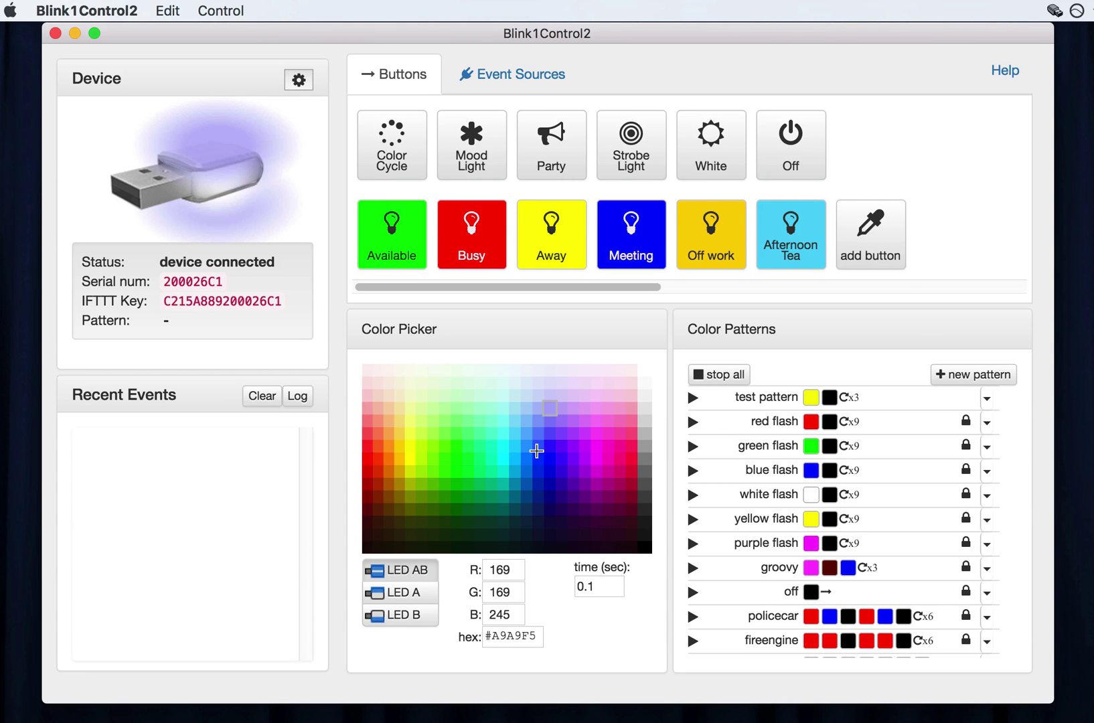
left_click(467, 408)
left_click(432, 420)
left_click(548, 435)
left_click(596, 468)
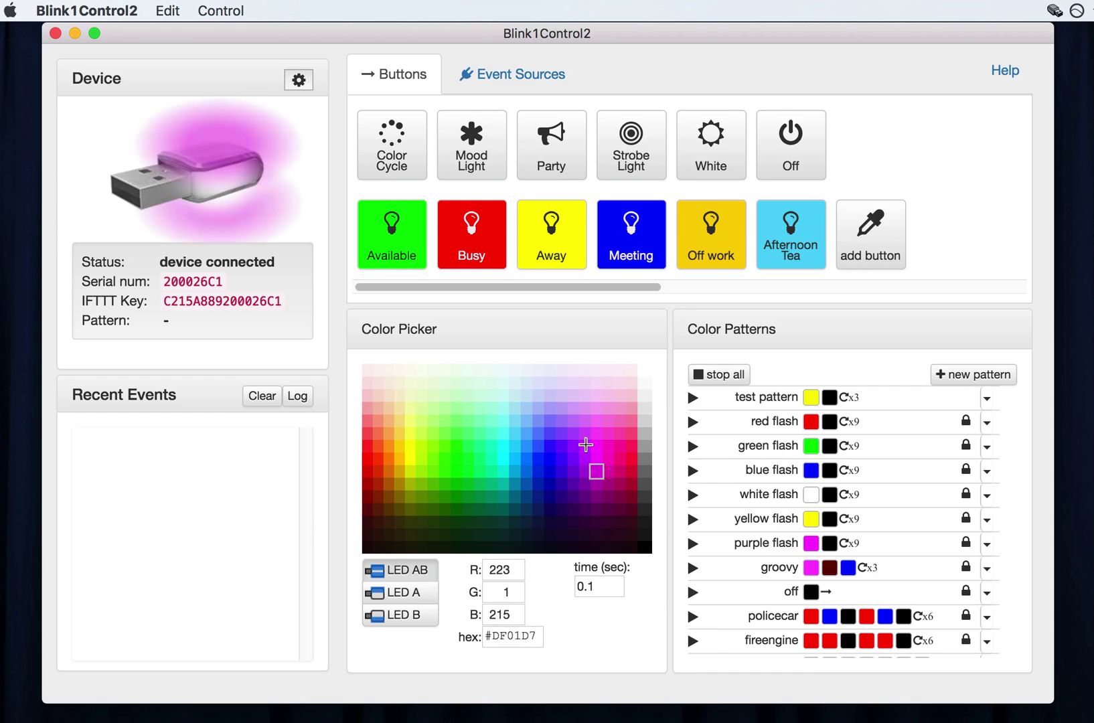
left_click(479, 483)
left_click(421, 458)
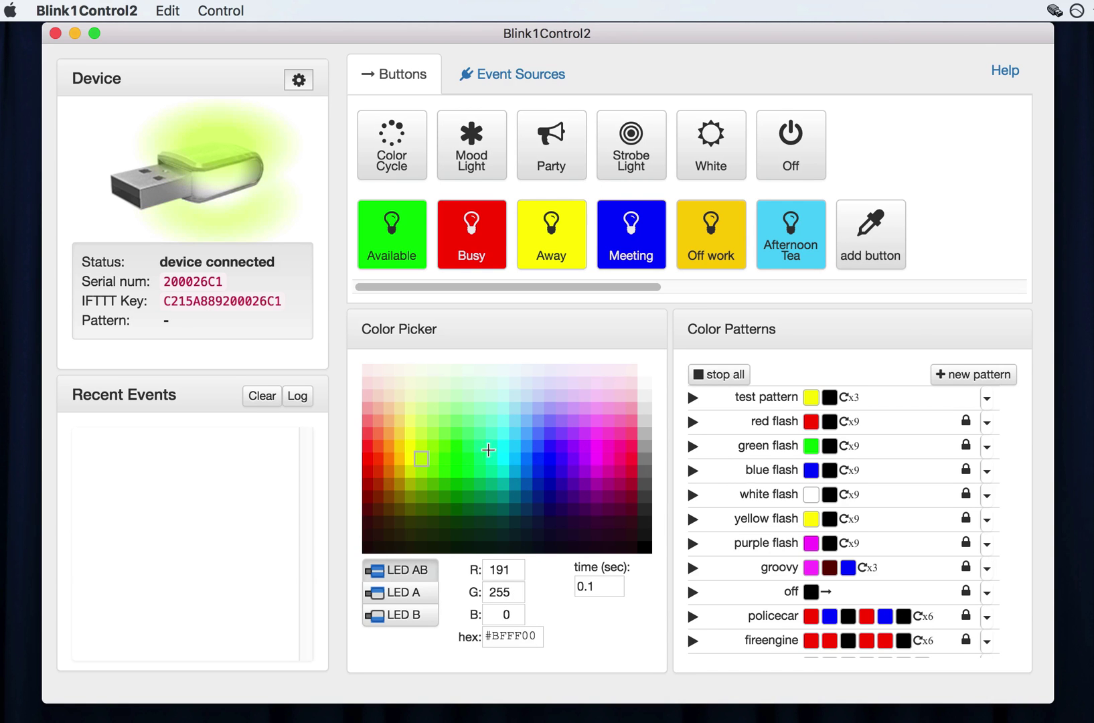
Light the top LED (A) light blue, then the bottom LED (B) purple, deep pink and light pink.
left_click(405, 593)
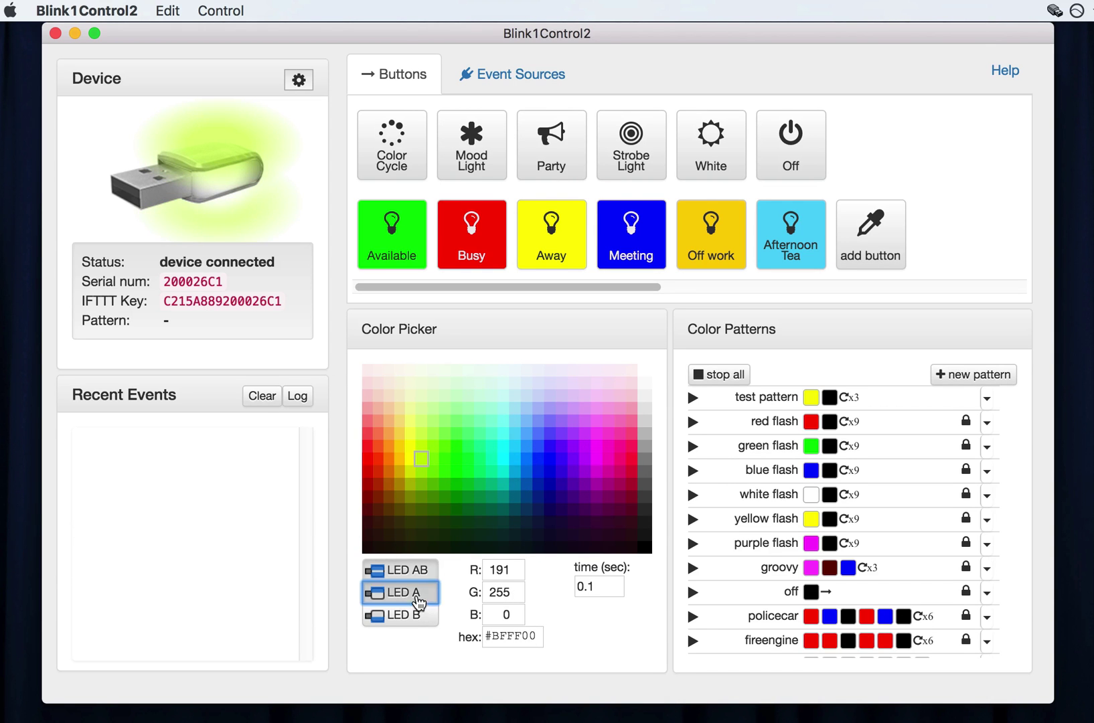
left_click(522, 437)
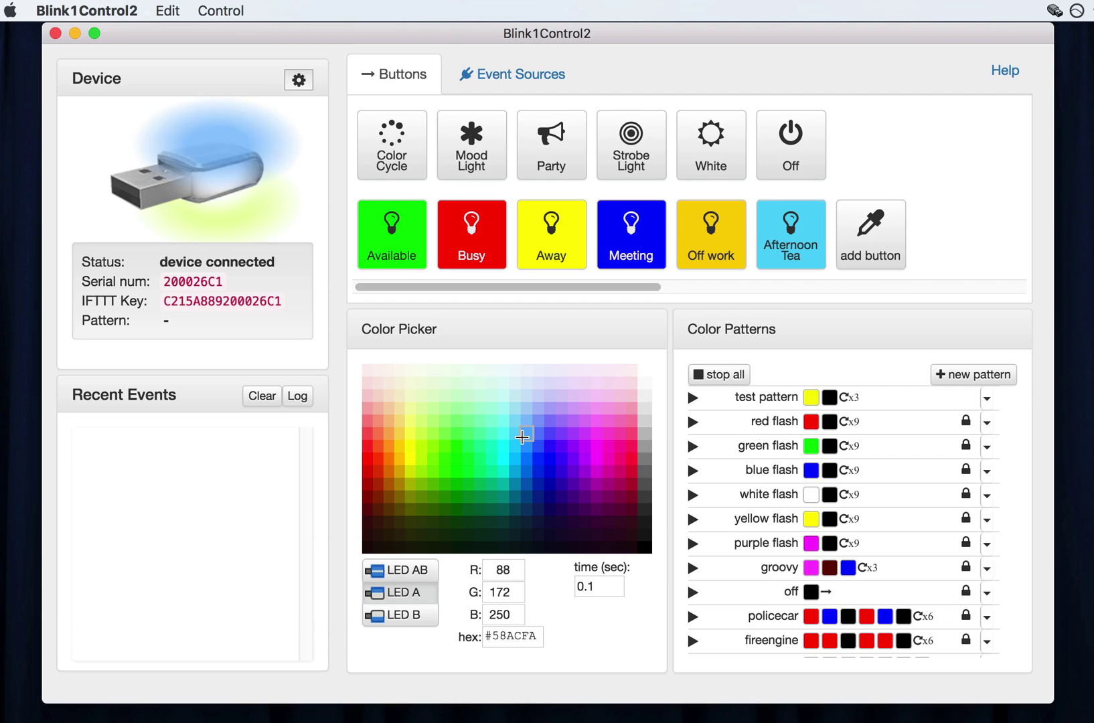
left_click(432, 616)
left_click(573, 471)
left_click(616, 469)
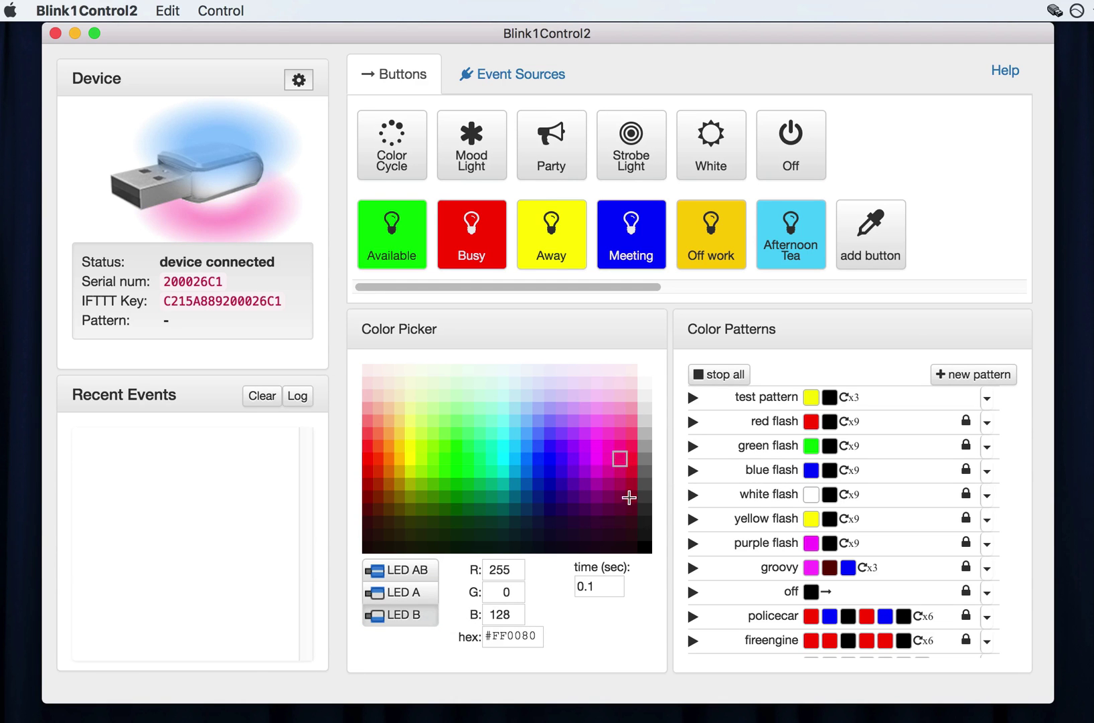
left_click(617, 423)
Target both LEDs (AB) again and try purple, blue and green, settling on green #01DF3A.
left_click(394, 571)
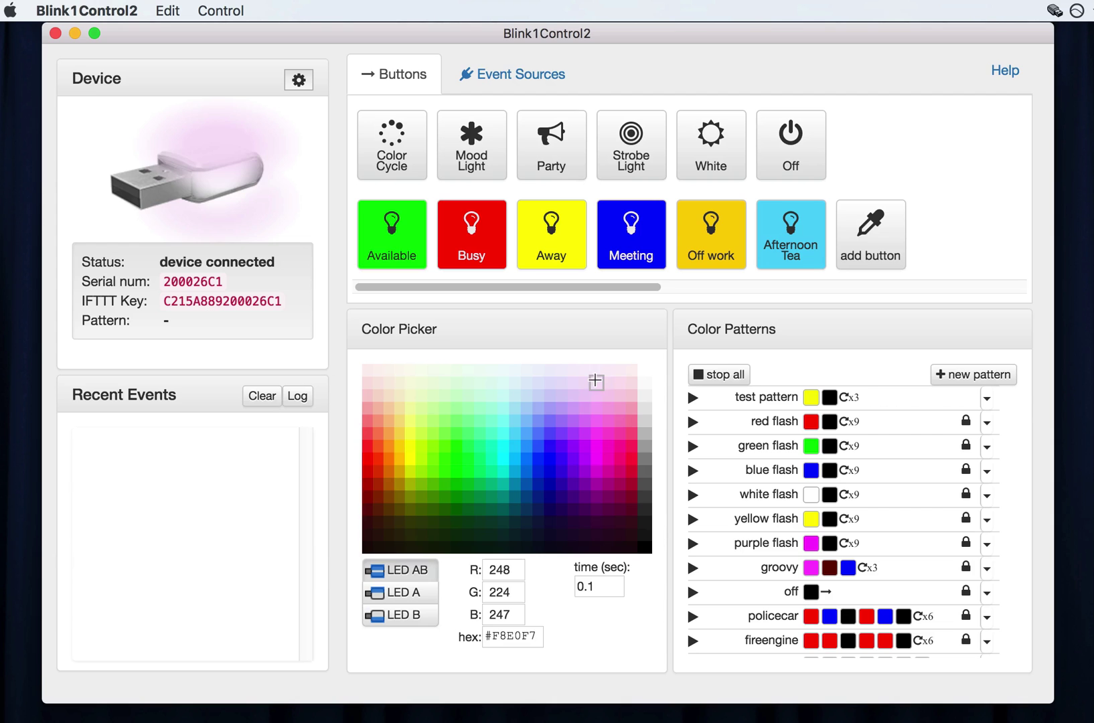
left_click(557, 447)
left_click(551, 470)
left_click(457, 446)
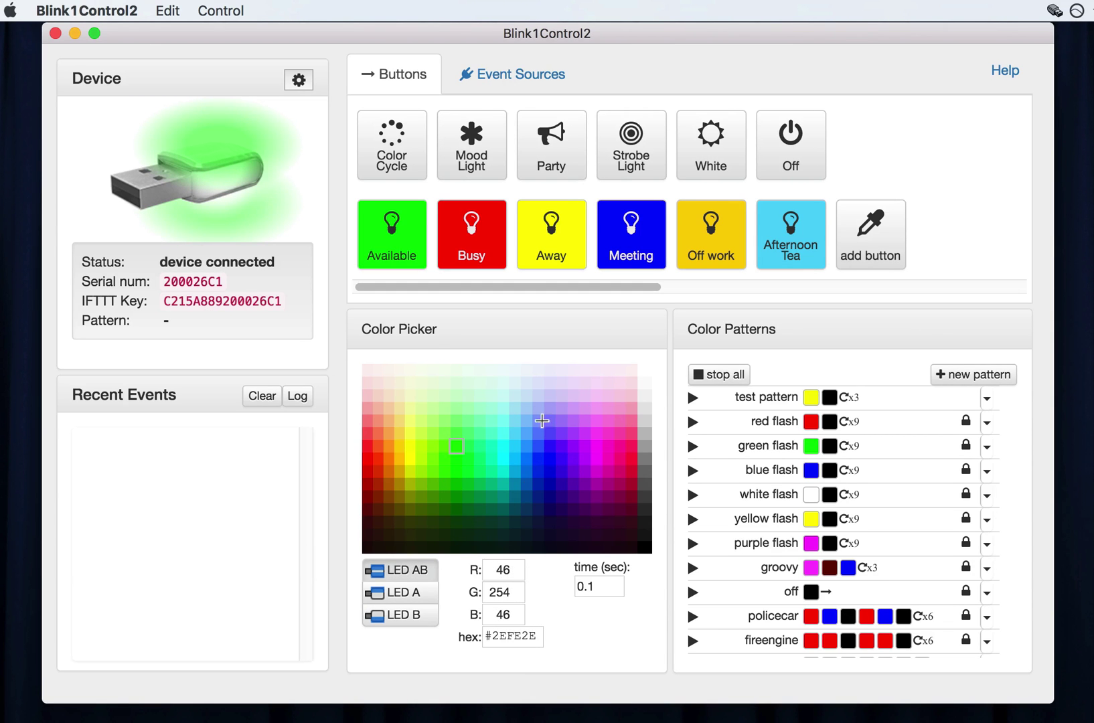
left_click(538, 472)
left_click(457, 471)
left_click(468, 472)
Enter hex colour FF00FF, then pick the purple cell #8000FF for both LEDs.
left_click(510, 571)
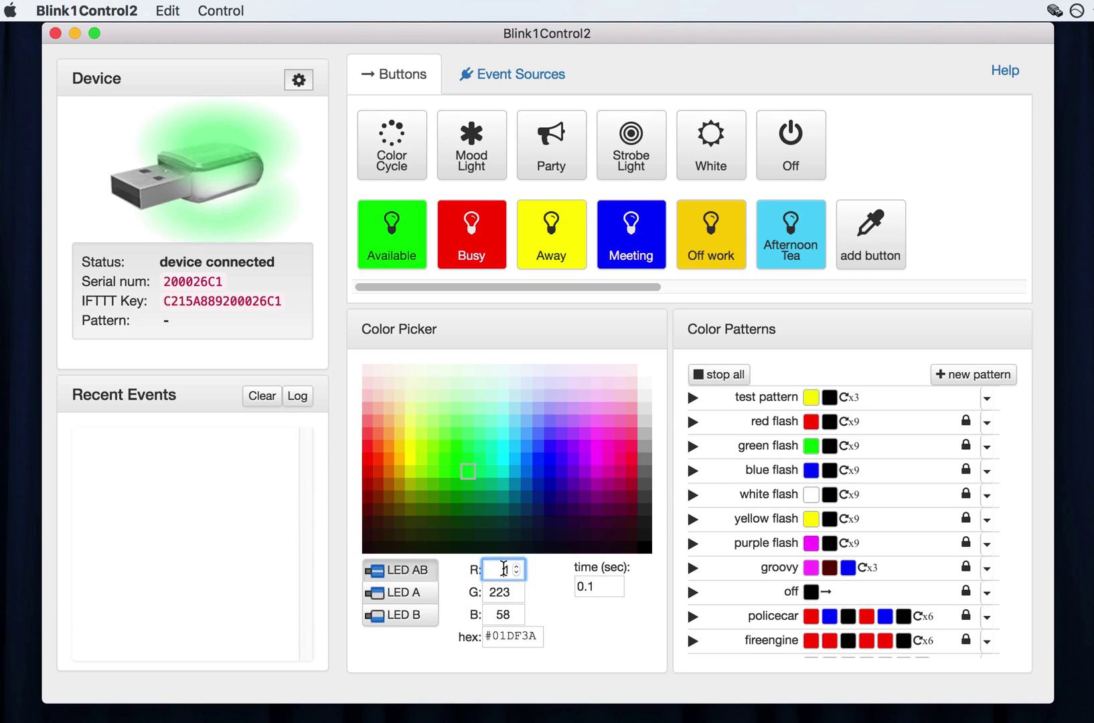
left_click(504, 592)
left_click(505, 615)
double_click(517, 635)
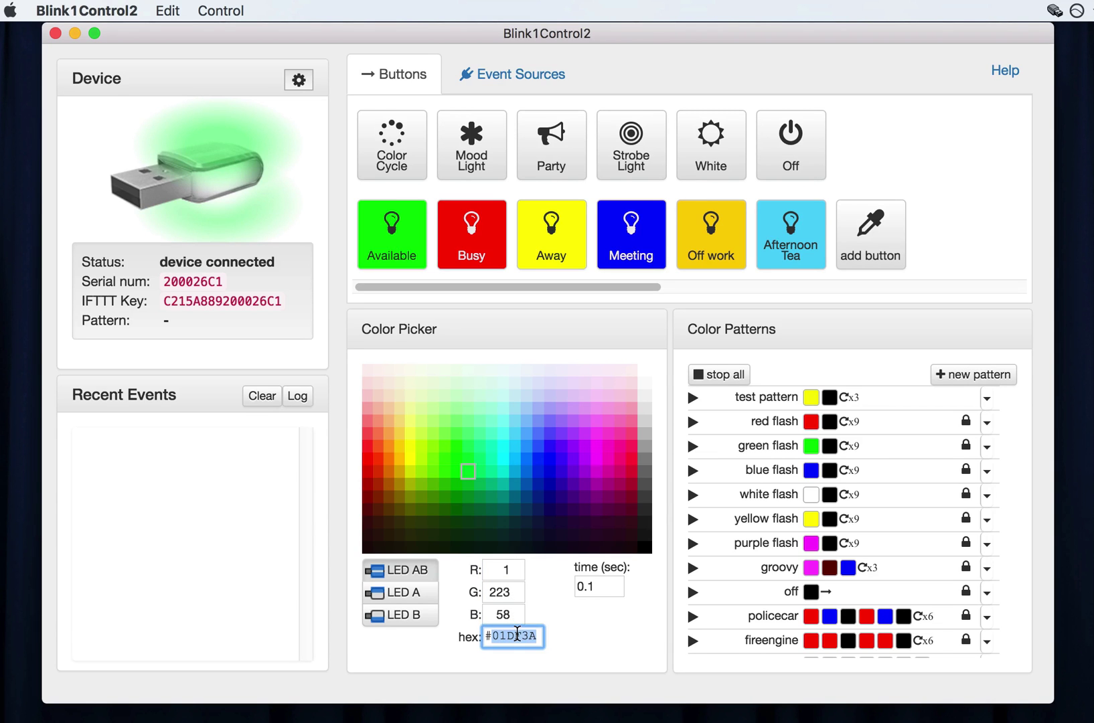
type("FF00FF")
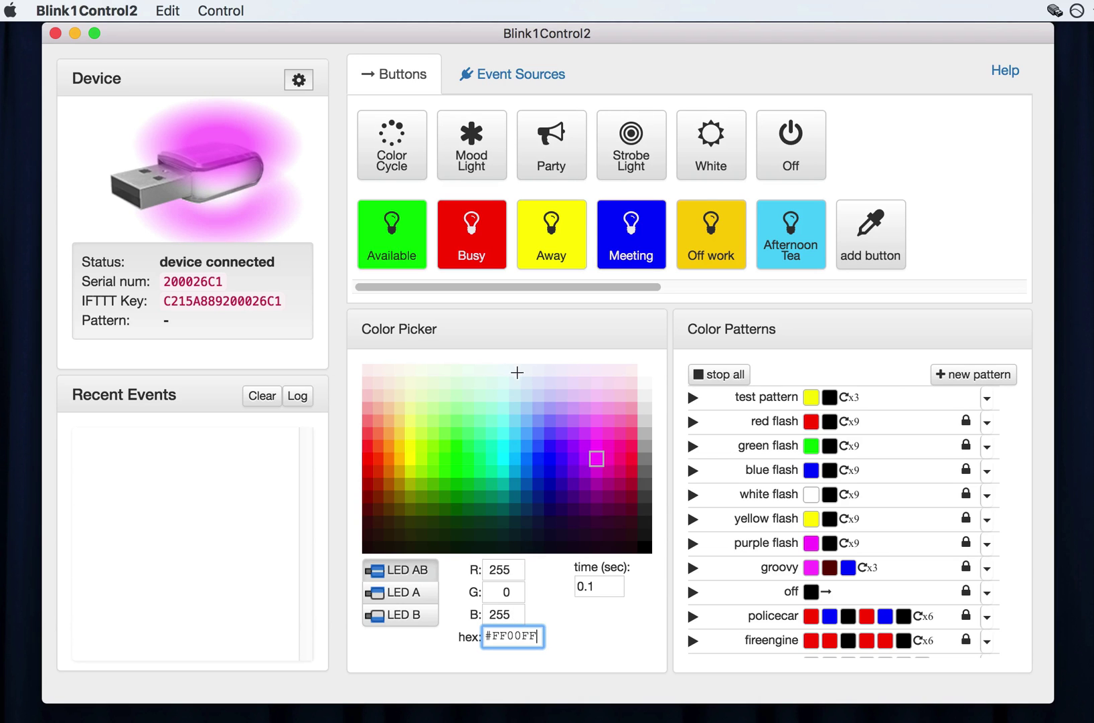
left_click(573, 459)
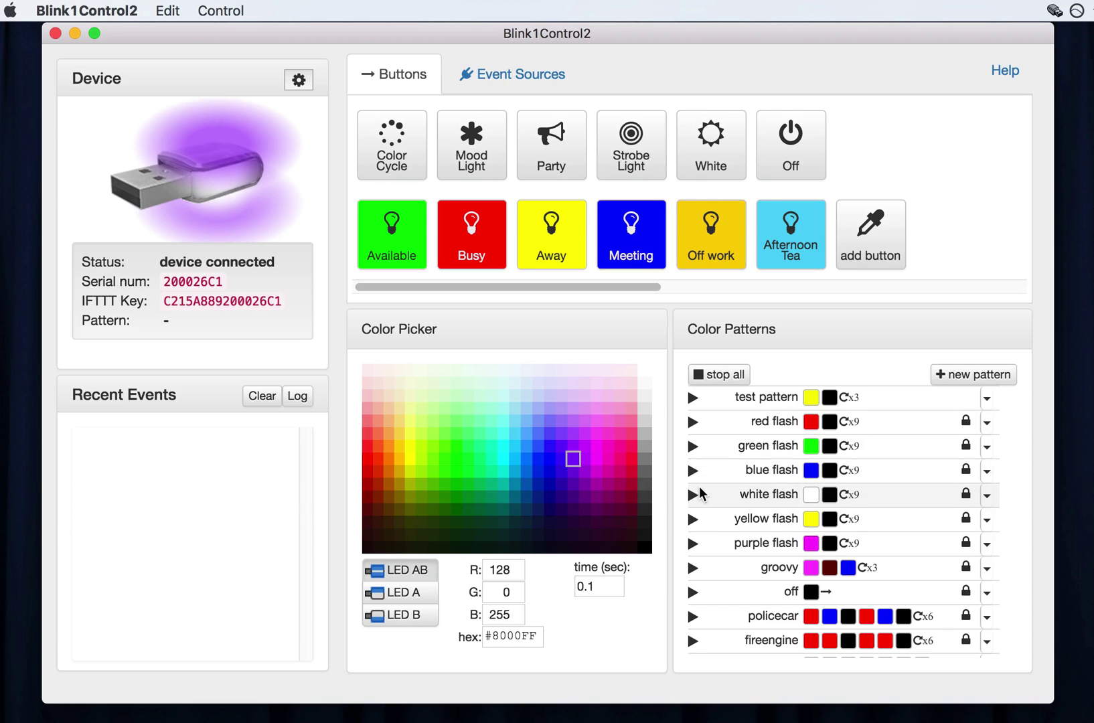
Play the green flash pattern, stop it, and scroll the Color Patterns list down and back up.
left_click(691, 447)
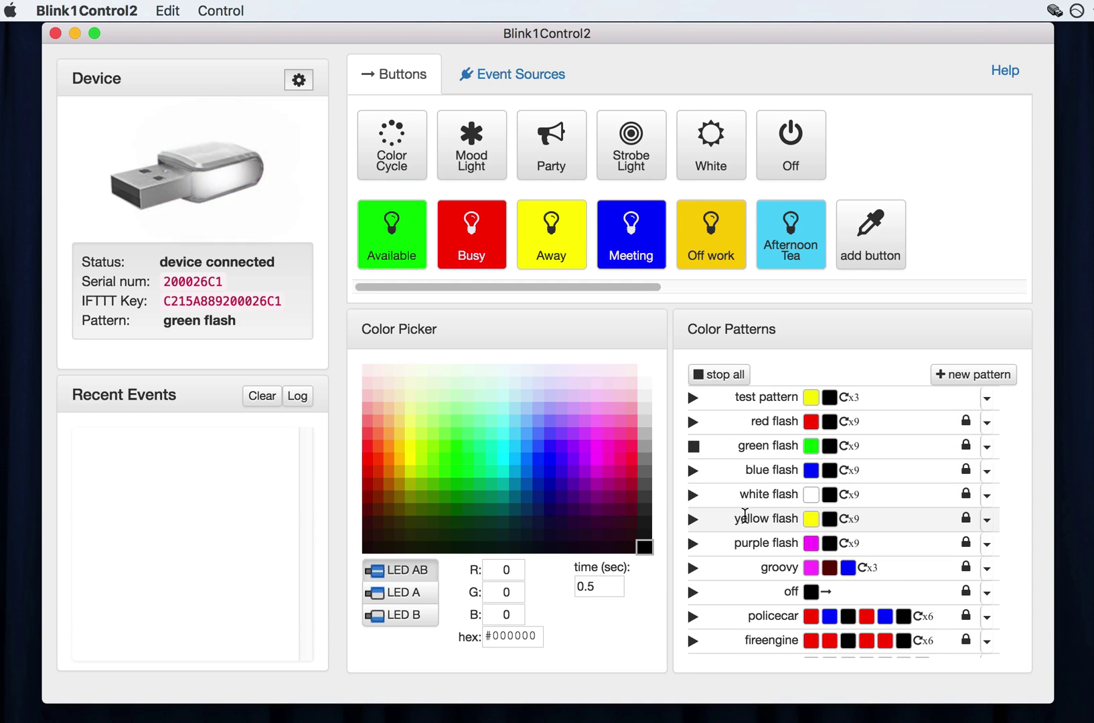
left_click(694, 446)
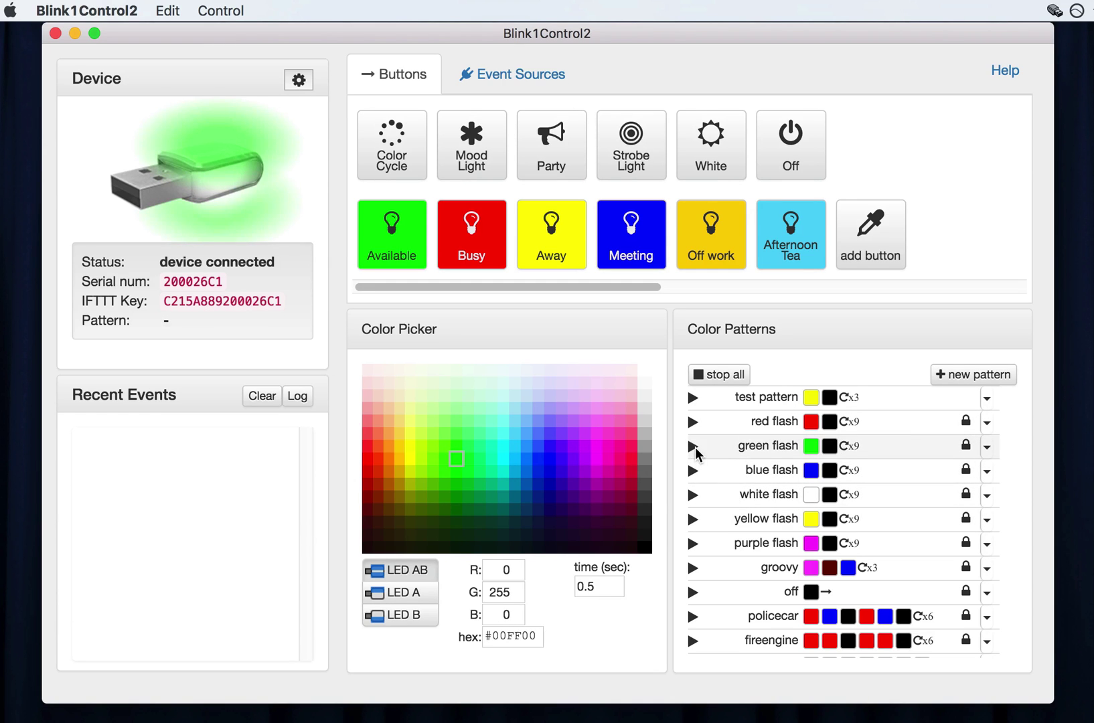
scroll(732, 481, "down", 15)
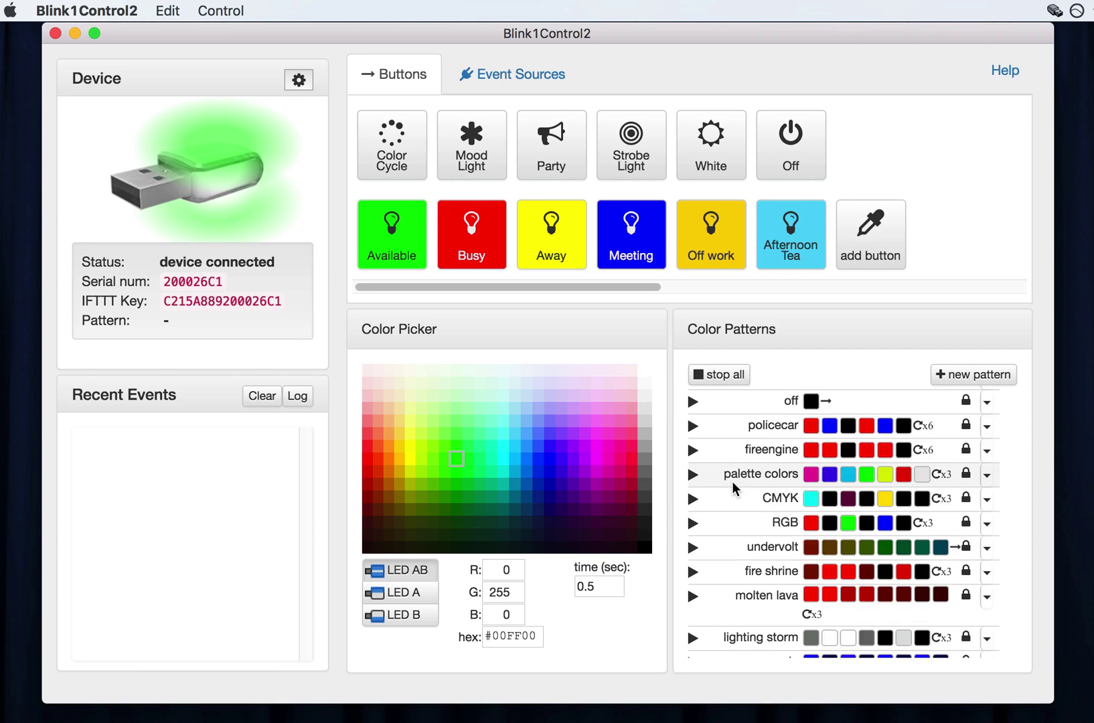
scroll(733, 488, "up", 15)
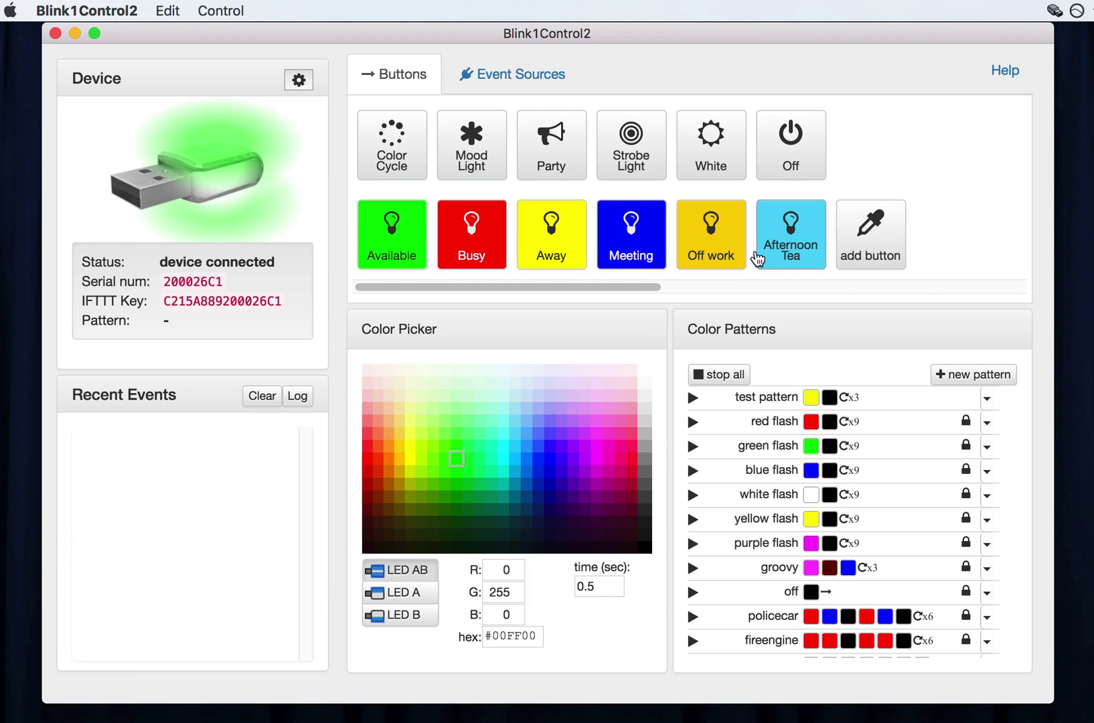
Trigger Afternoon Tea and Off work, then add a magenta #FA58F4 button, Big Button 6.
left_click(790, 269)
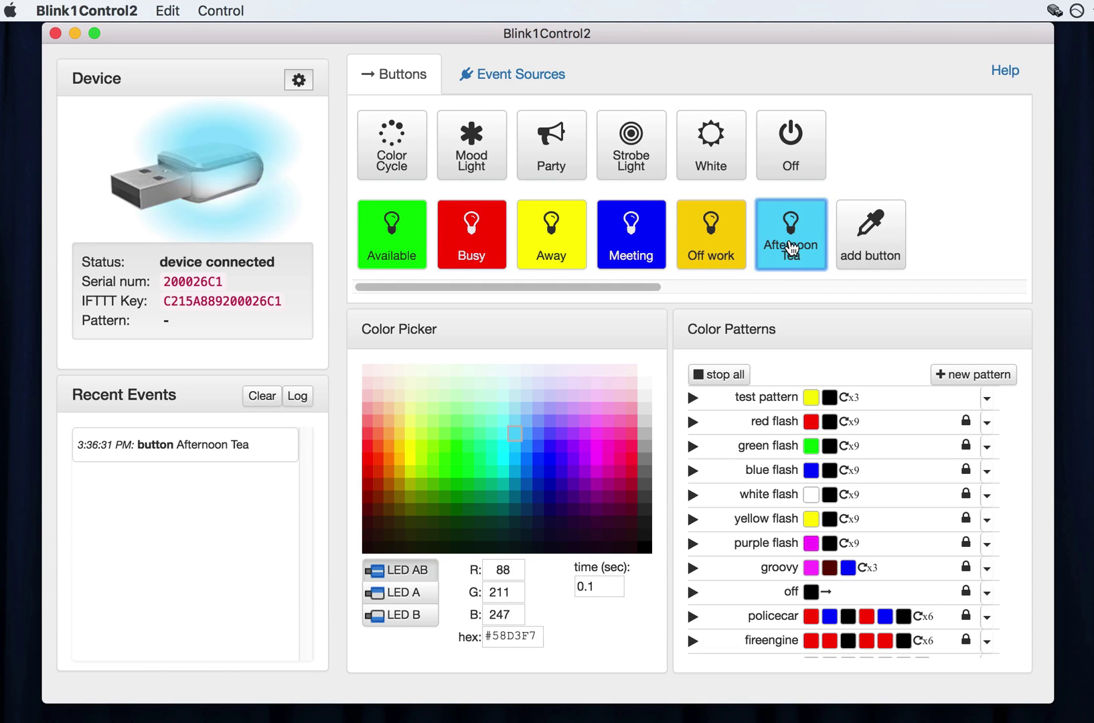
left_click(722, 247)
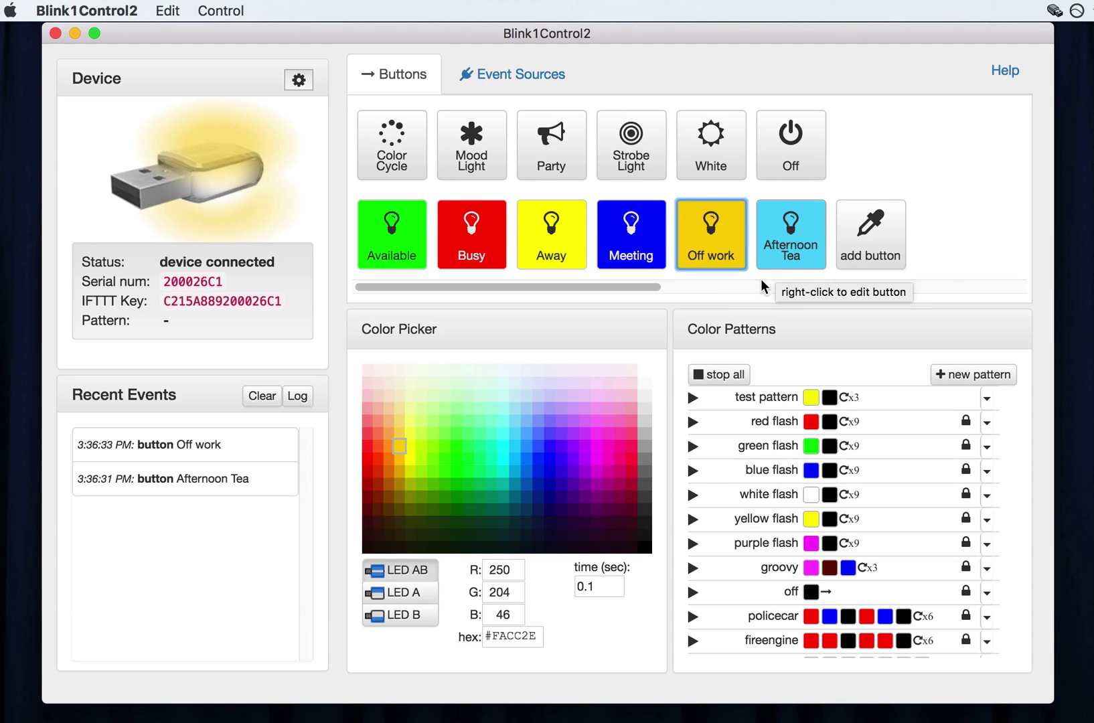
left_click(597, 434)
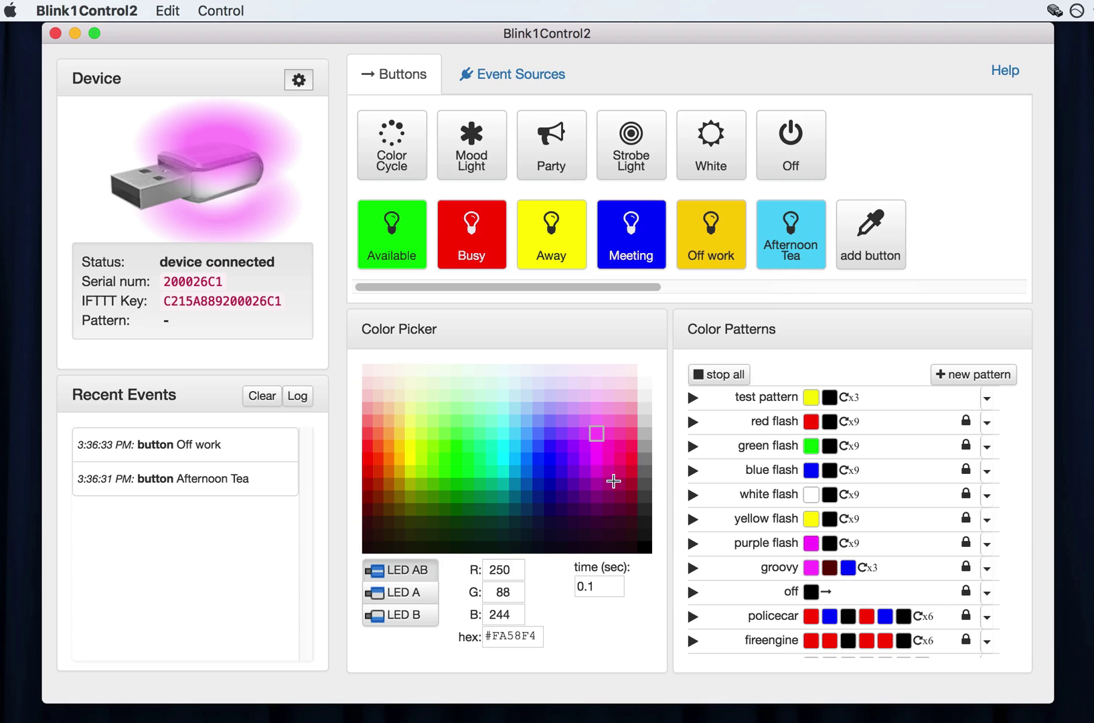
left_click(865, 240)
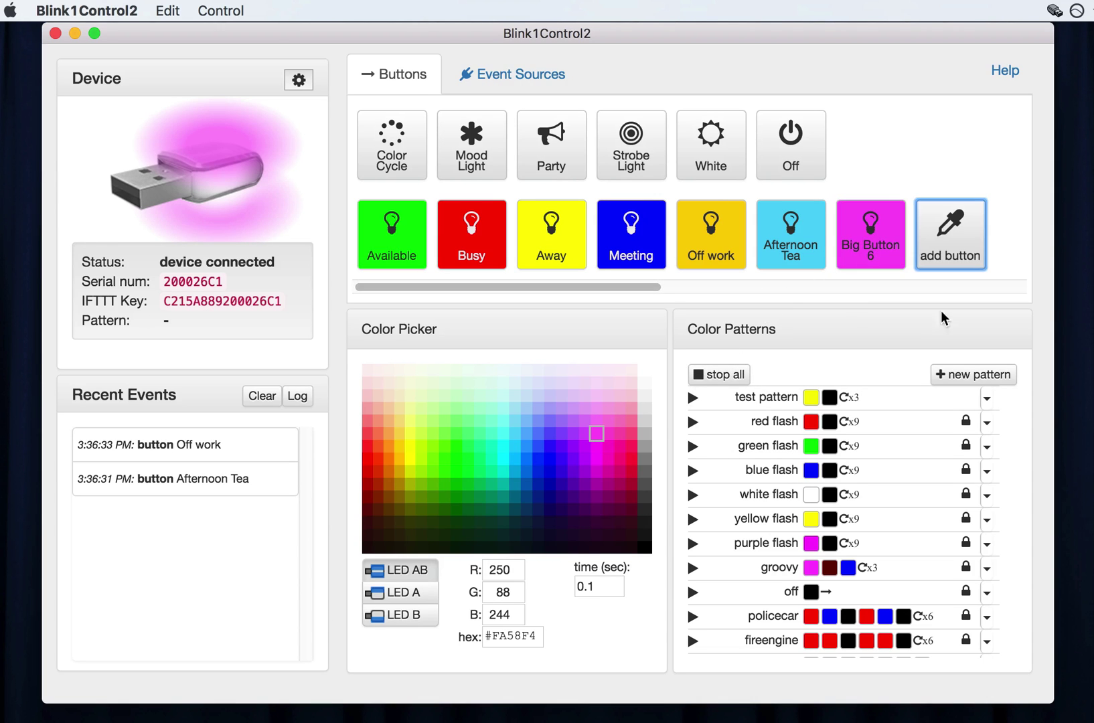
Rename Big Button 6 to 'work from home'.
right_click(876, 242)
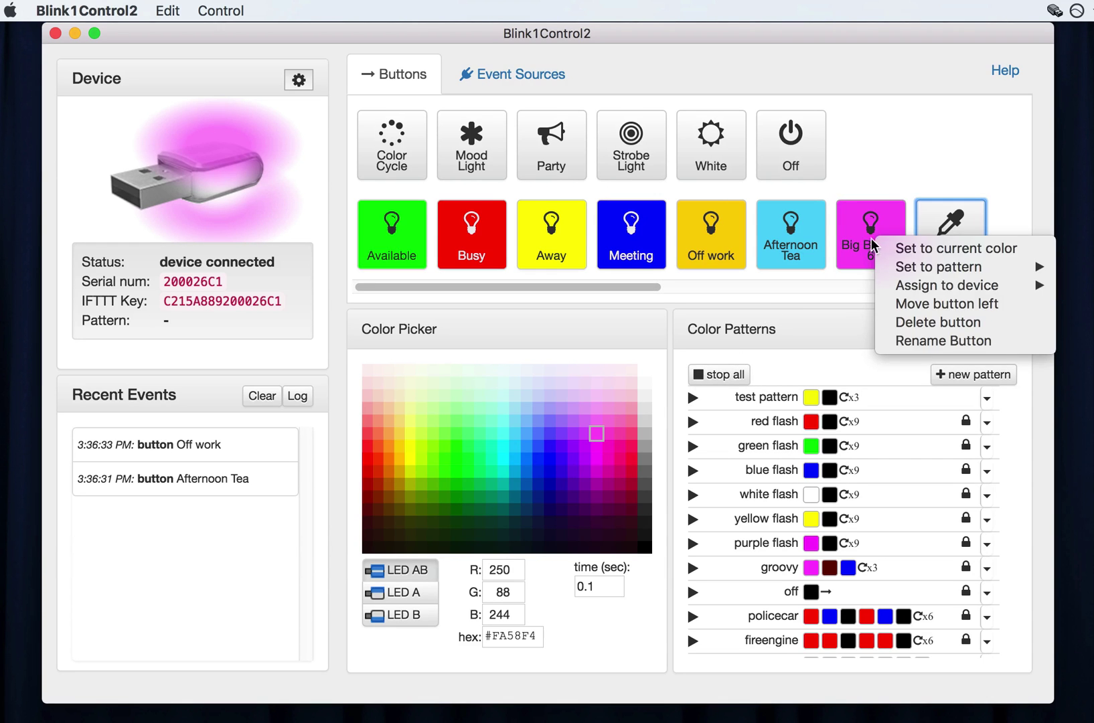
left_click(958, 341)
left_click(620, 166)
key("super+a")
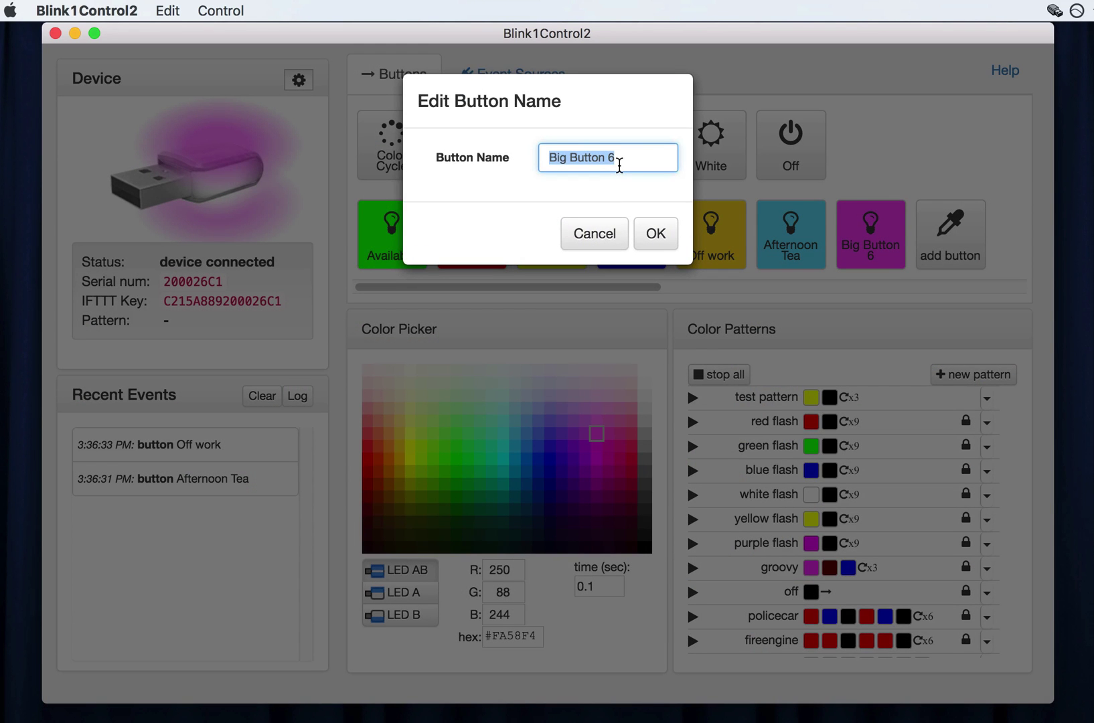
type("work from home")
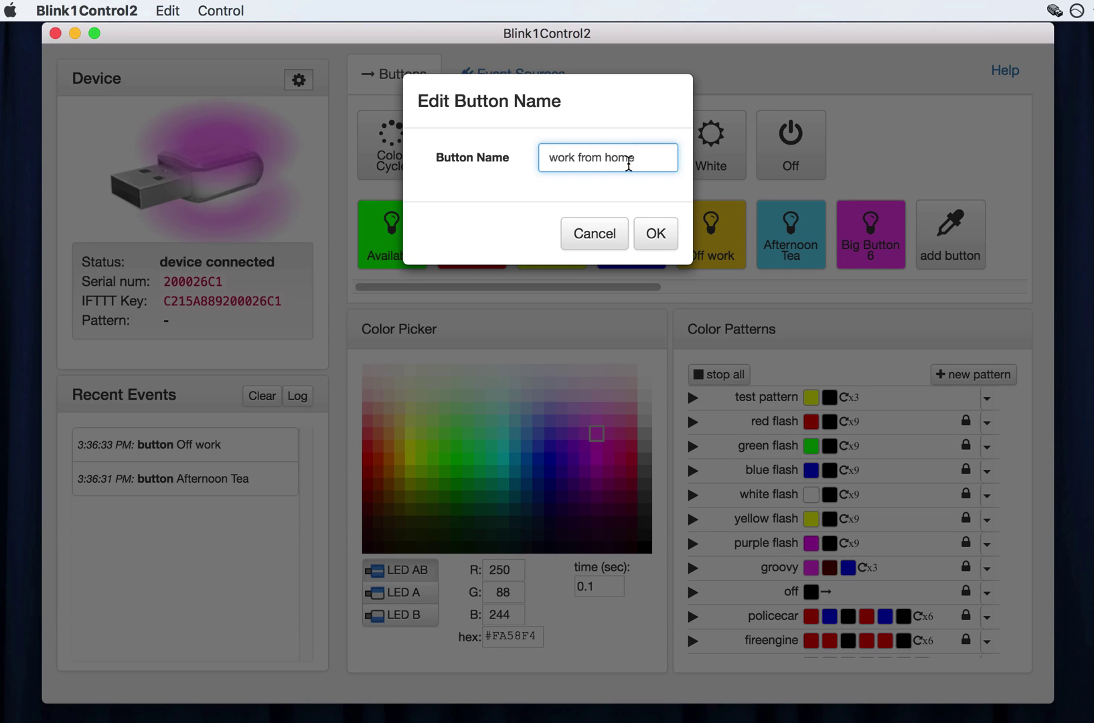
left_click(655, 231)
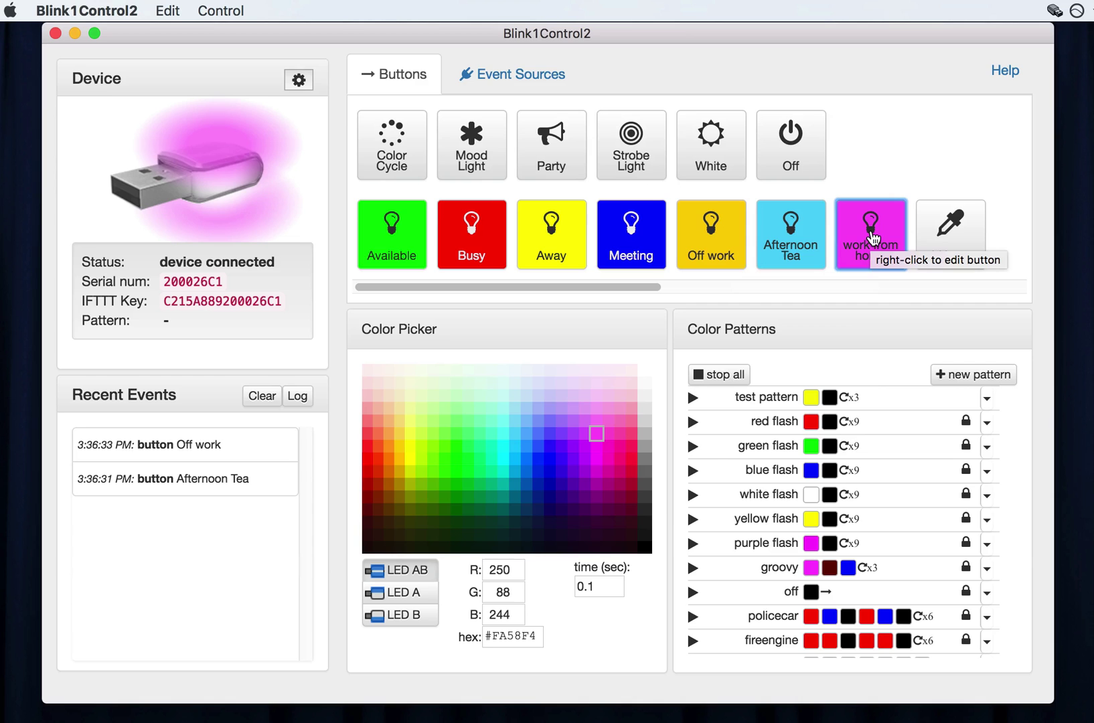
Move the work from home button one place to the left.
right_click(852, 227)
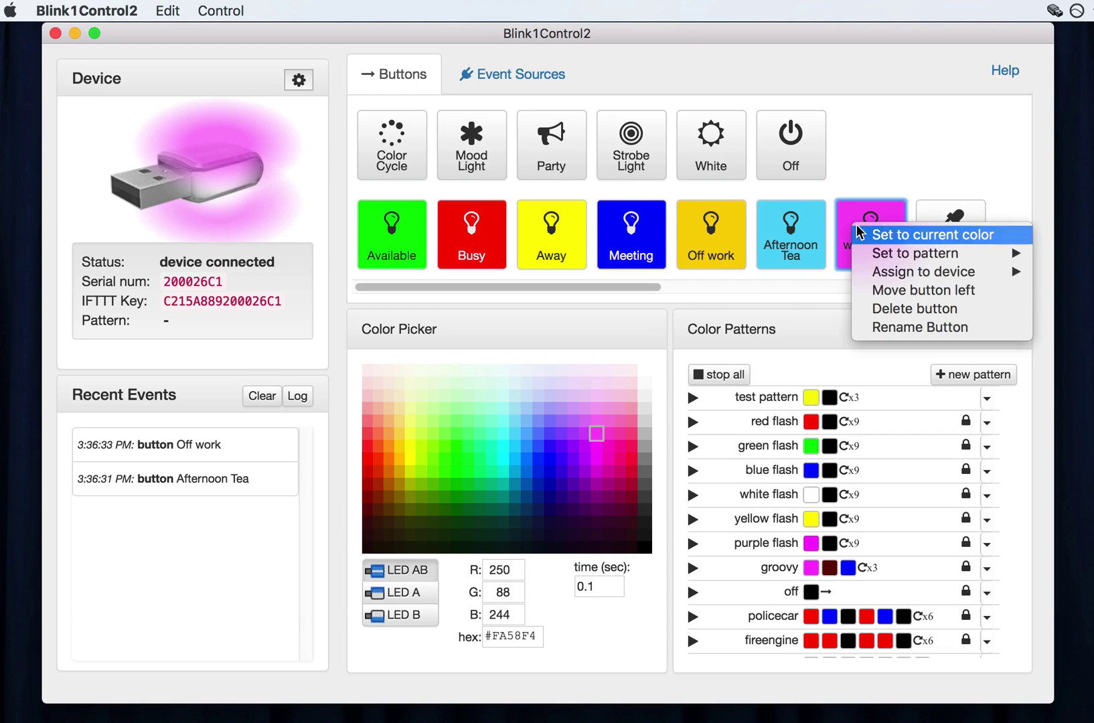
left_click(930, 290)
right_click(800, 238)
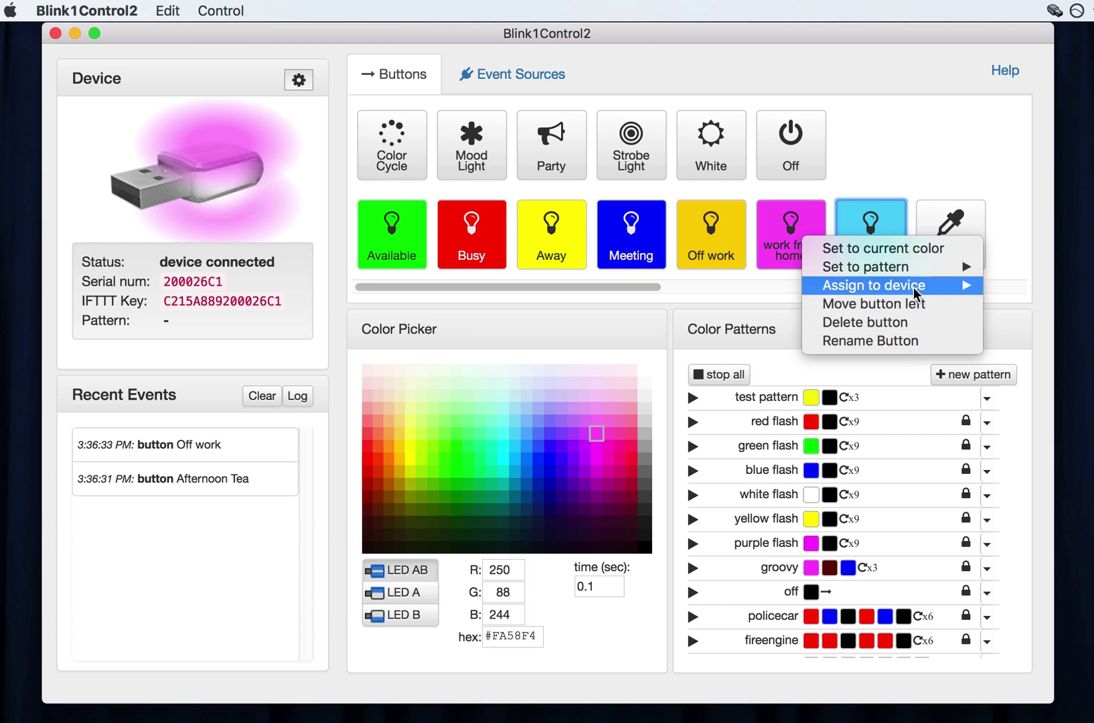
left_click(745, 299)
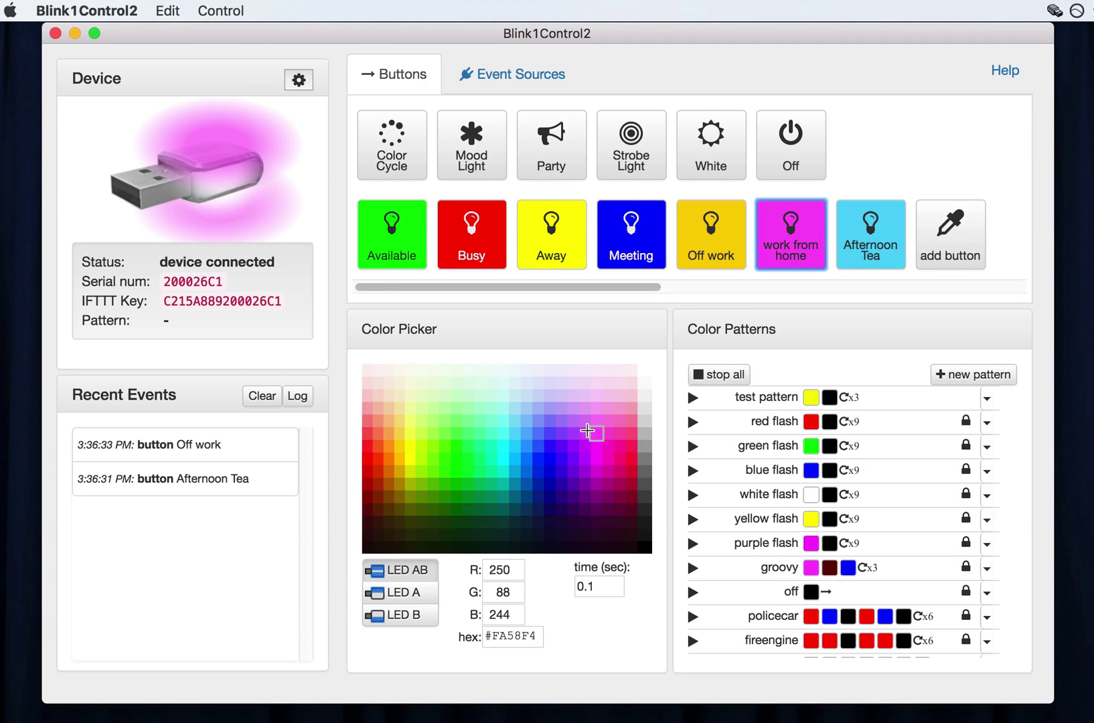
Assign the groovy pattern to the work from home button and play it.
right_click(784, 238)
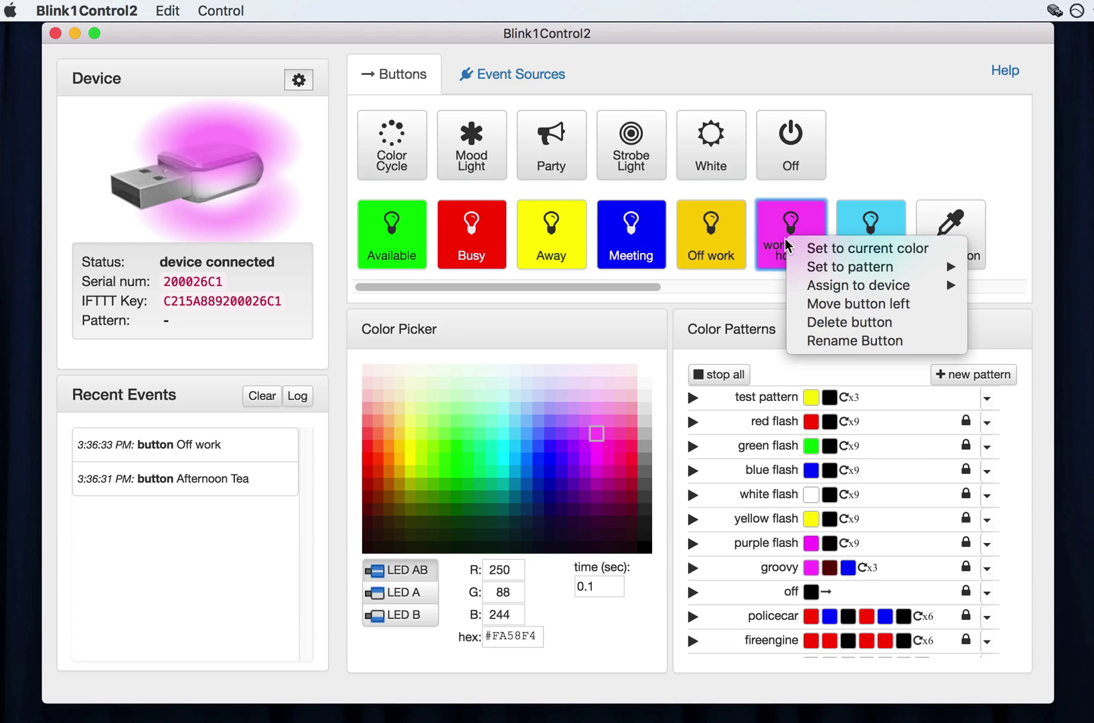
mouse_move(871, 265)
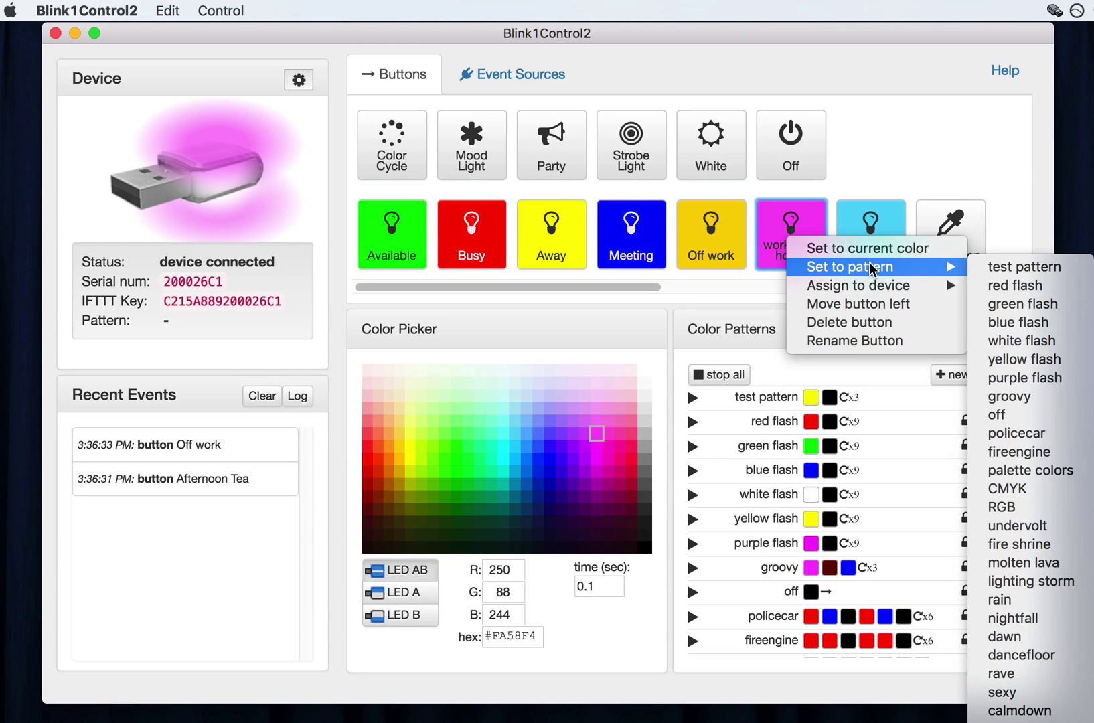
left_click(1031, 397)
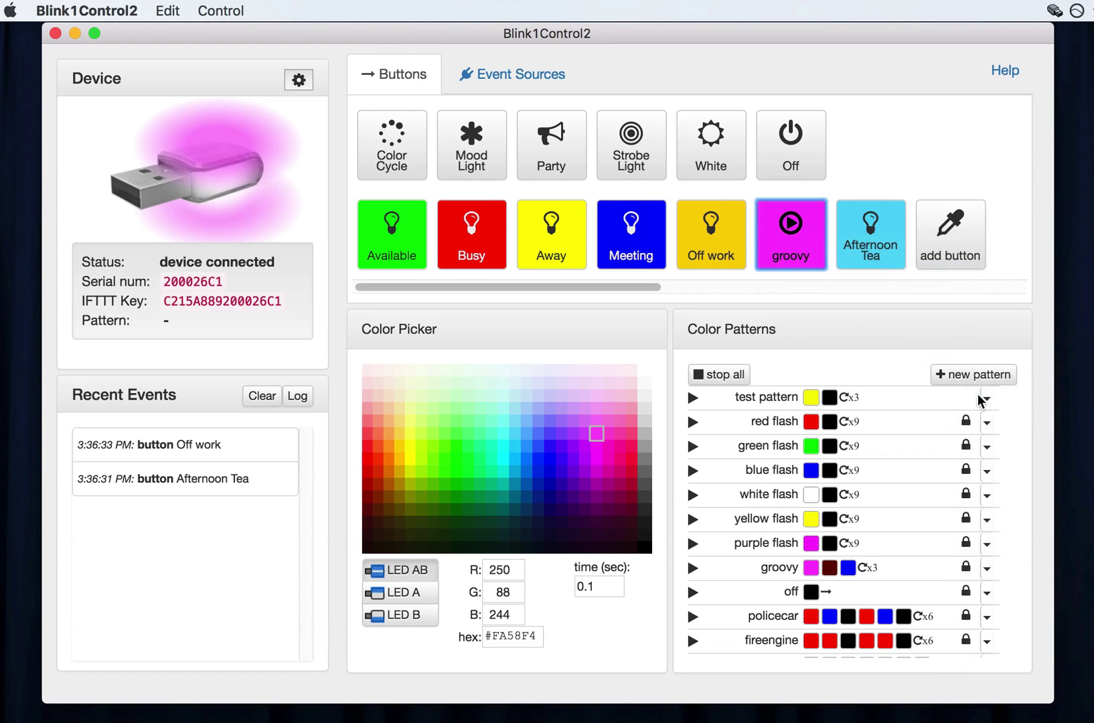
left_click(790, 236)
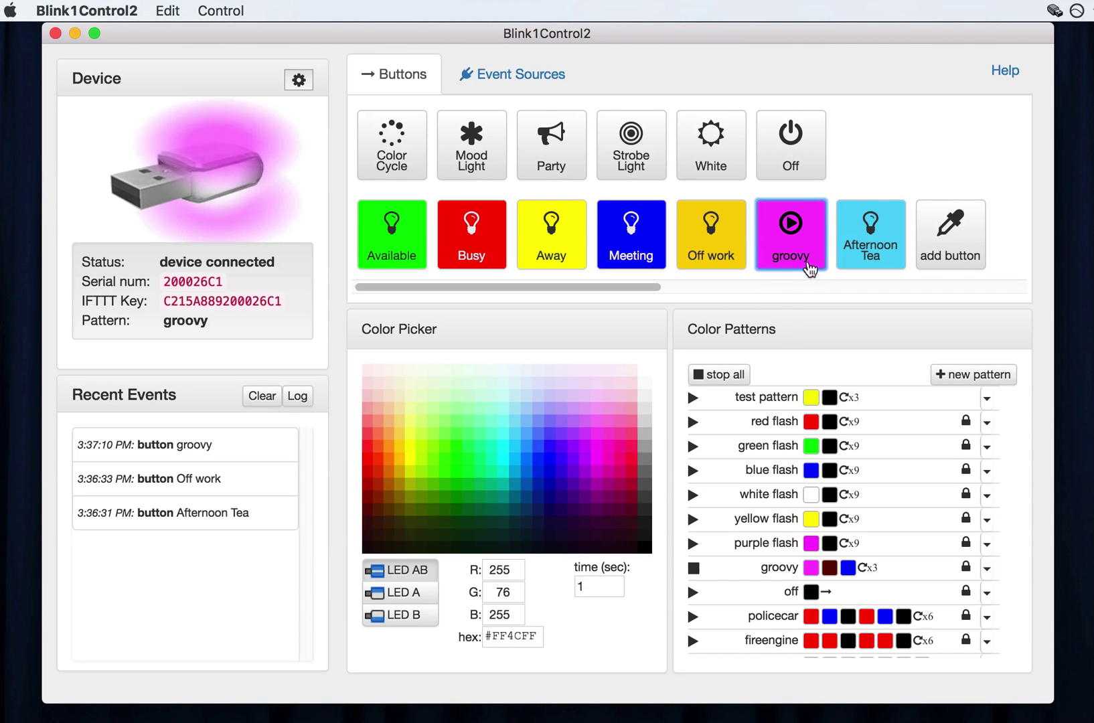
Turn the light off, play White, Strobe Light and Party in turn, then switch it off.
left_click(795, 169)
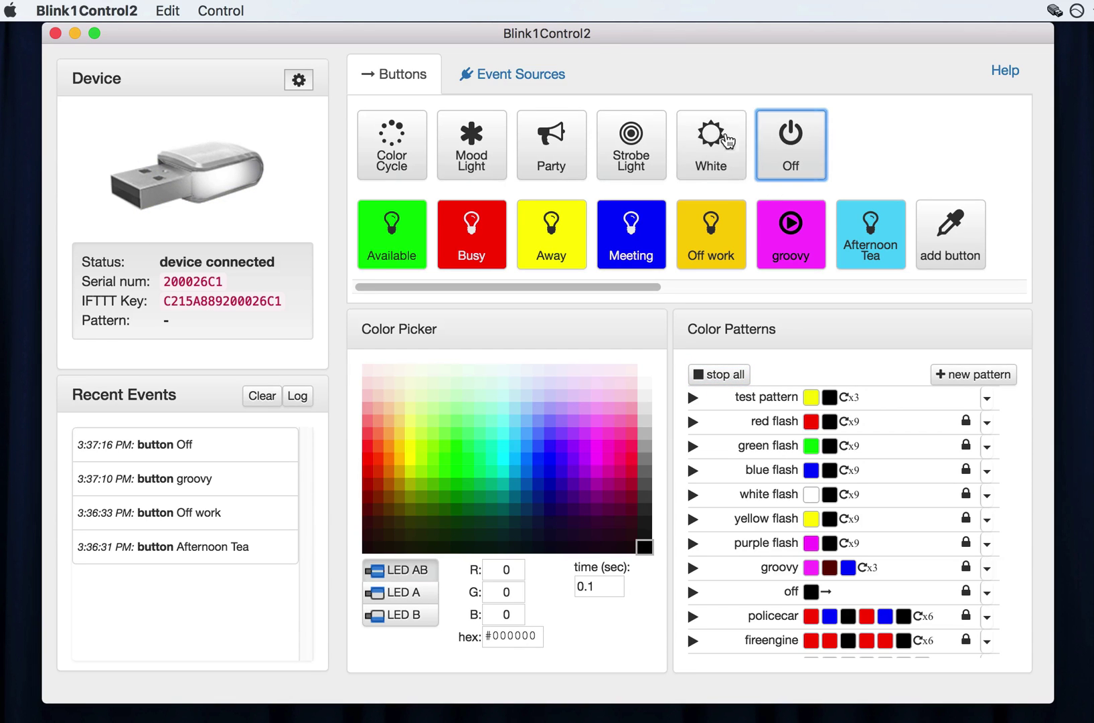
left_click(783, 164)
left_click(785, 164)
left_click(785, 164)
left_click(785, 164)
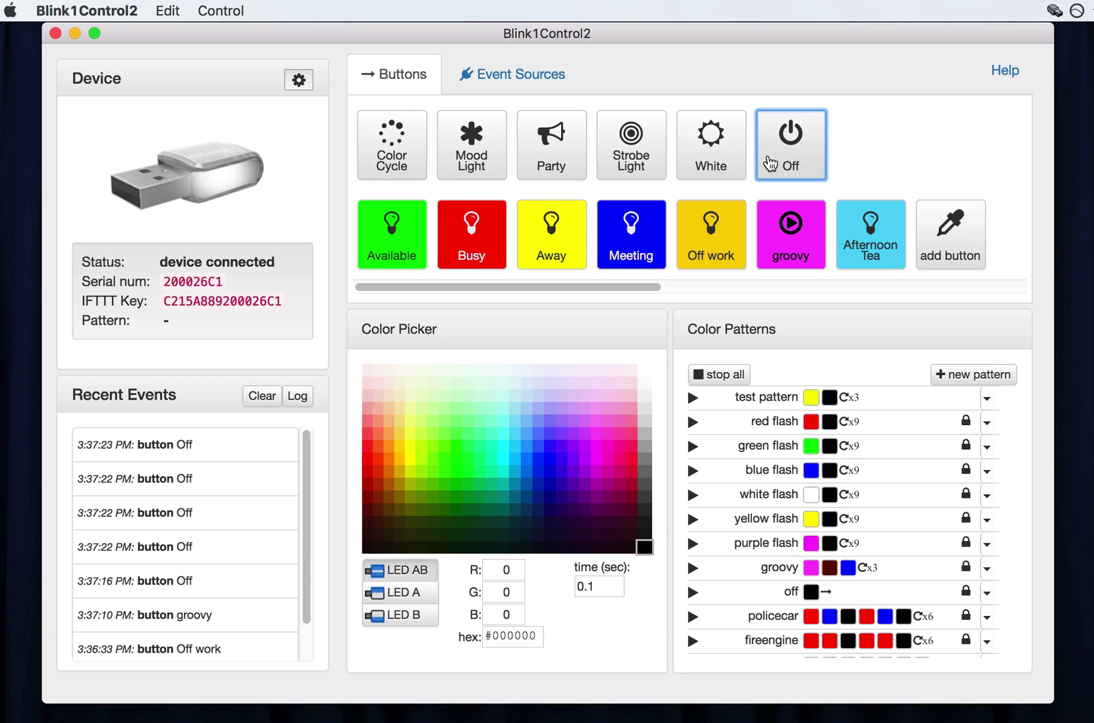
left_click(717, 165)
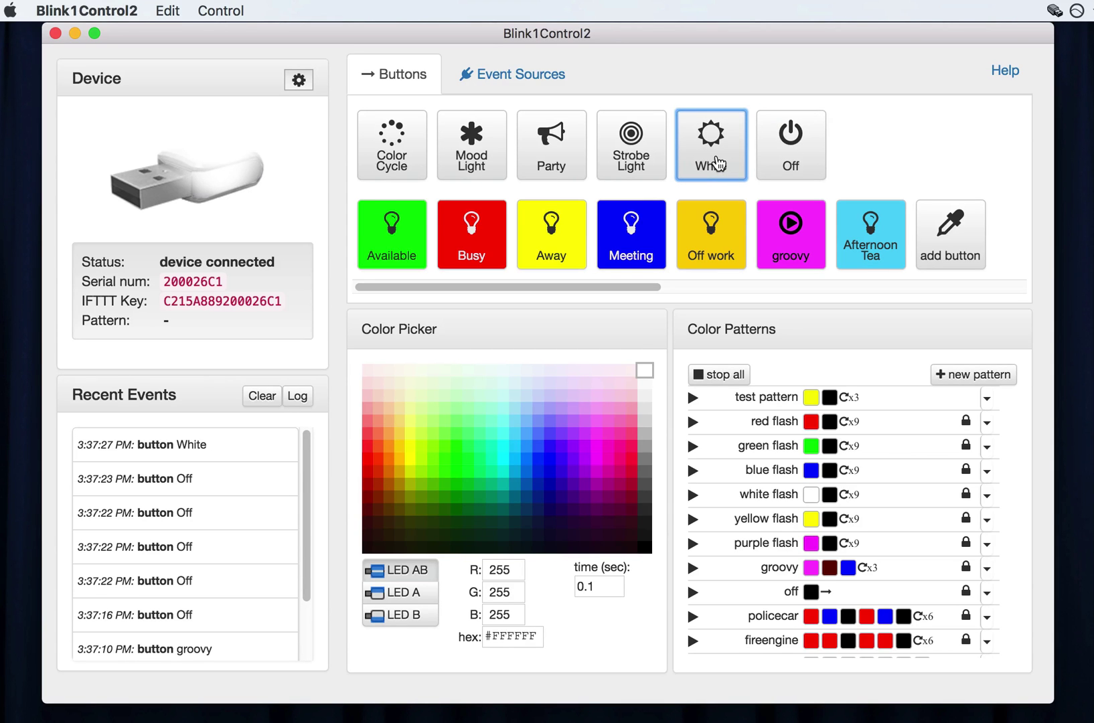
left_click(654, 171)
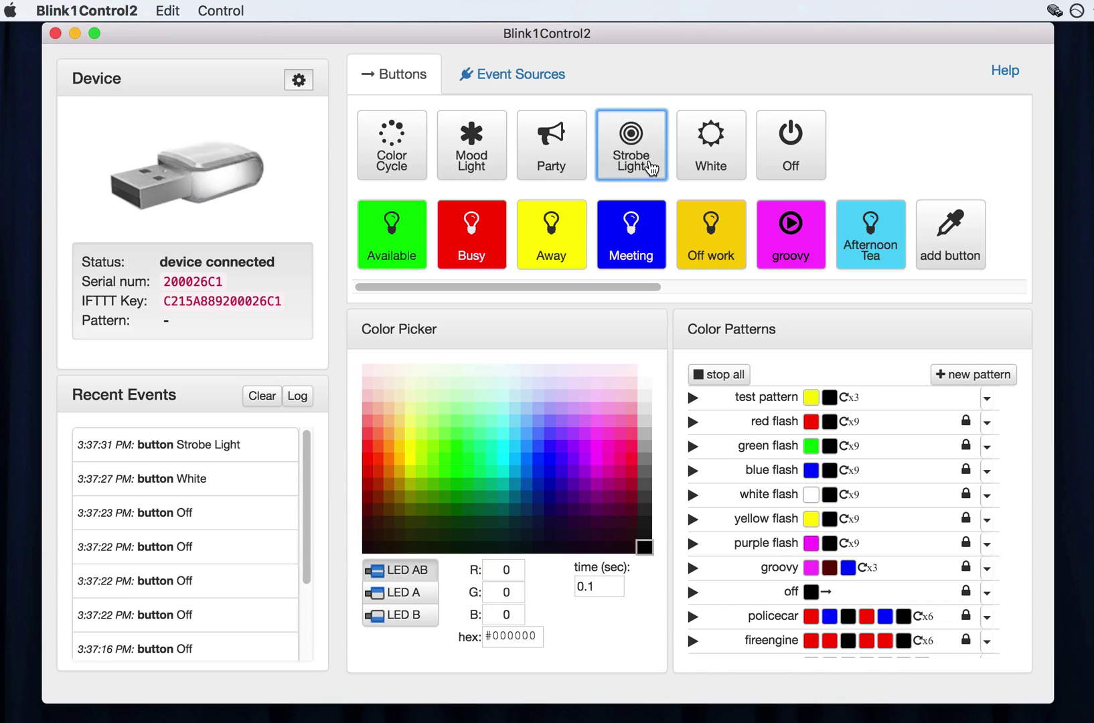
left_click(569, 158)
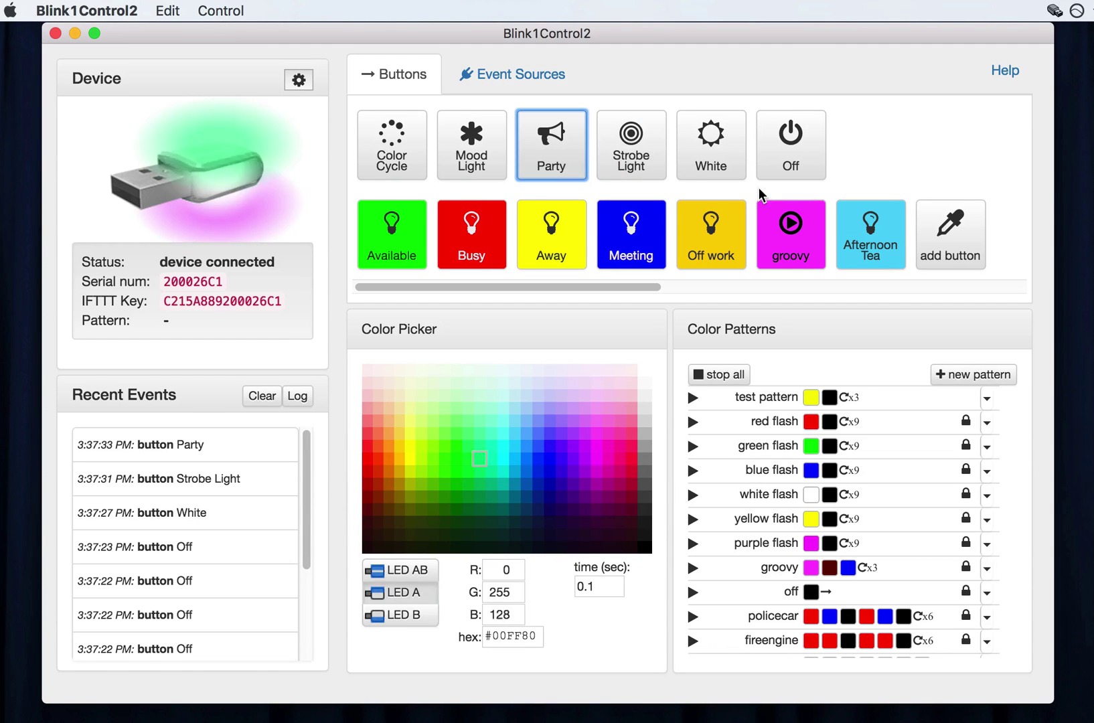
left_click(786, 164)
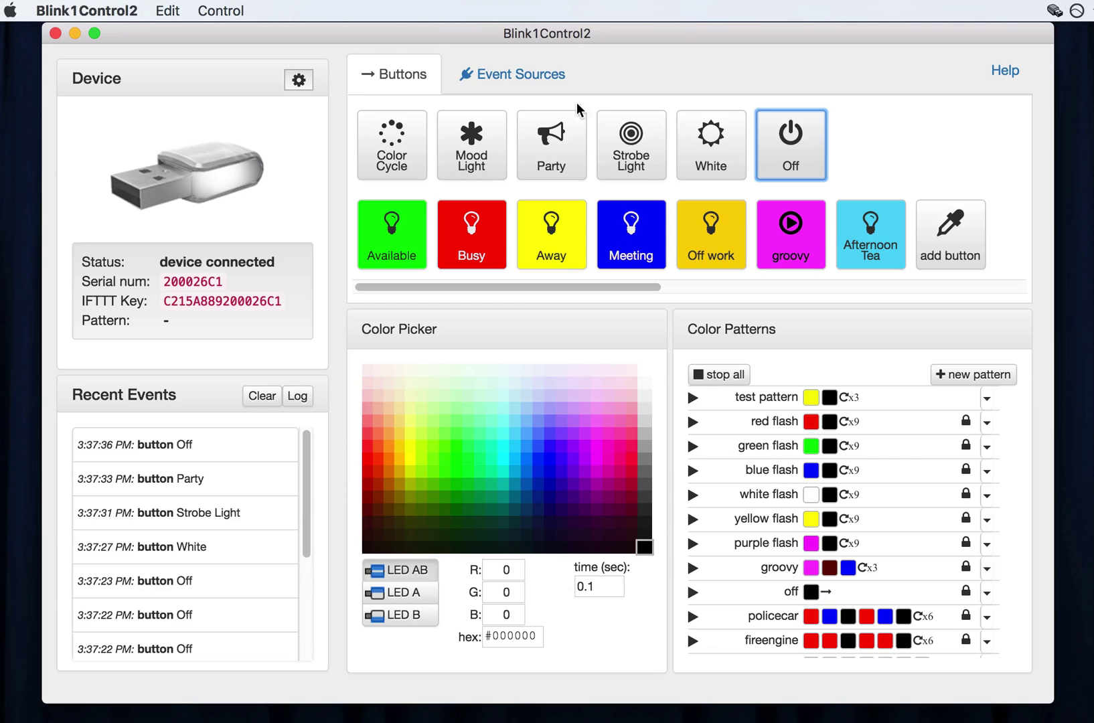
Open the Event Sources list and show the event source types available to add.
left_click(506, 77)
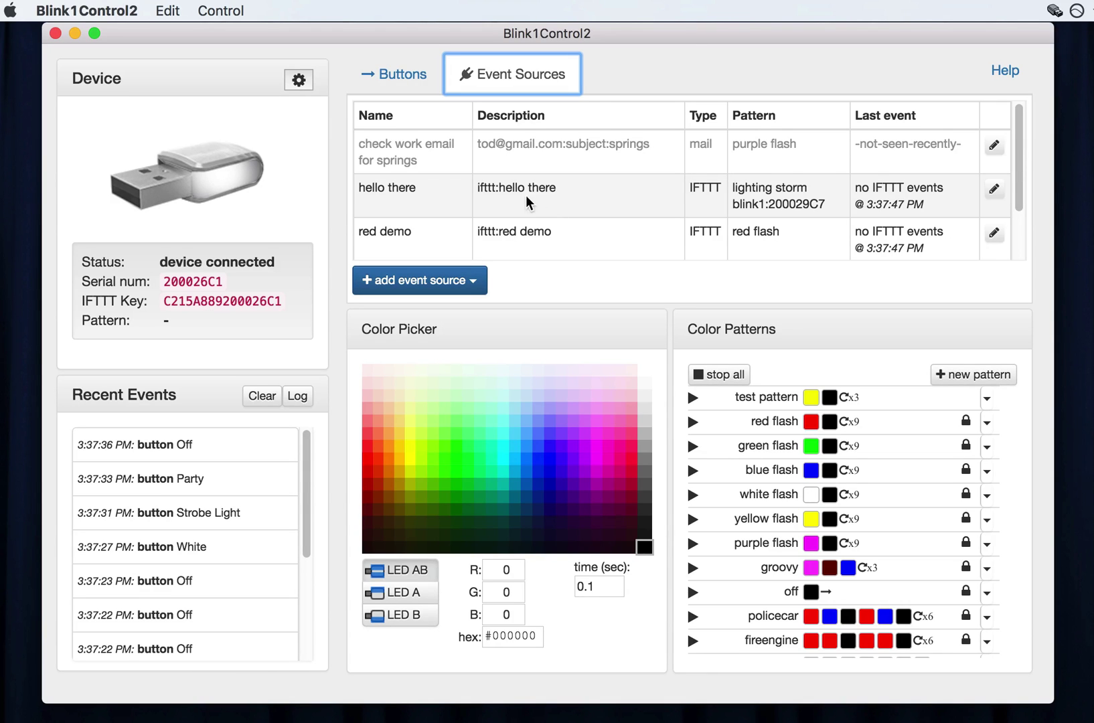
left_click(472, 284)
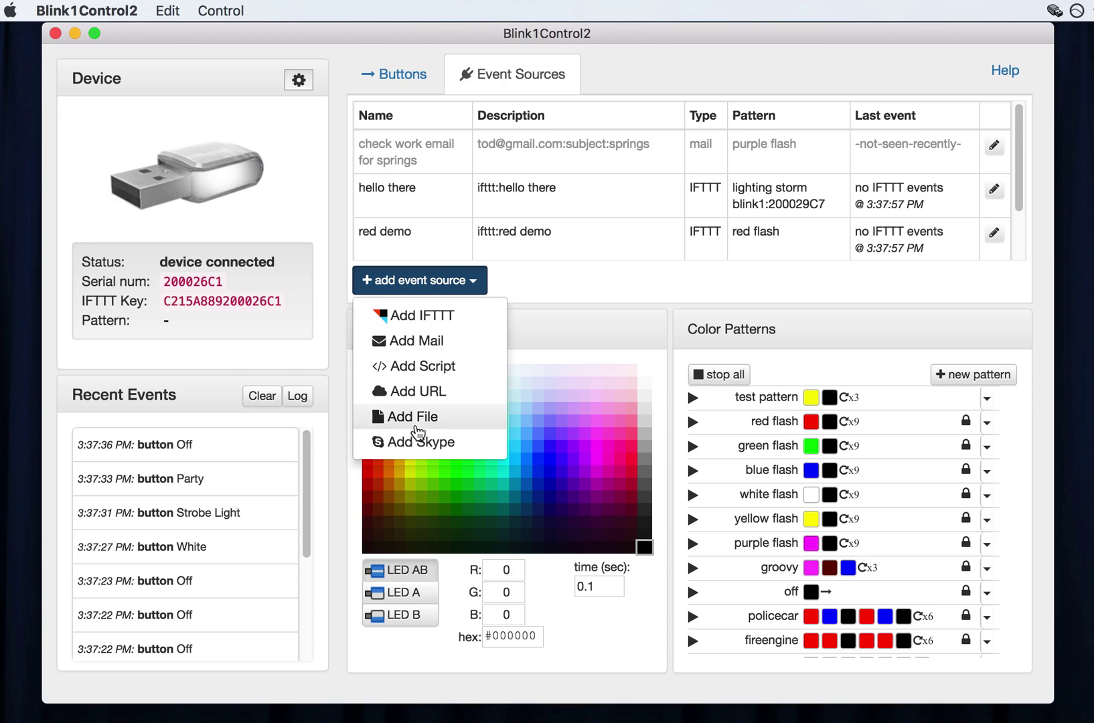
Add an IFTTT event source named my_rule_name with the groovy pattern.
left_click(434, 320)
triple_click(522, 171)
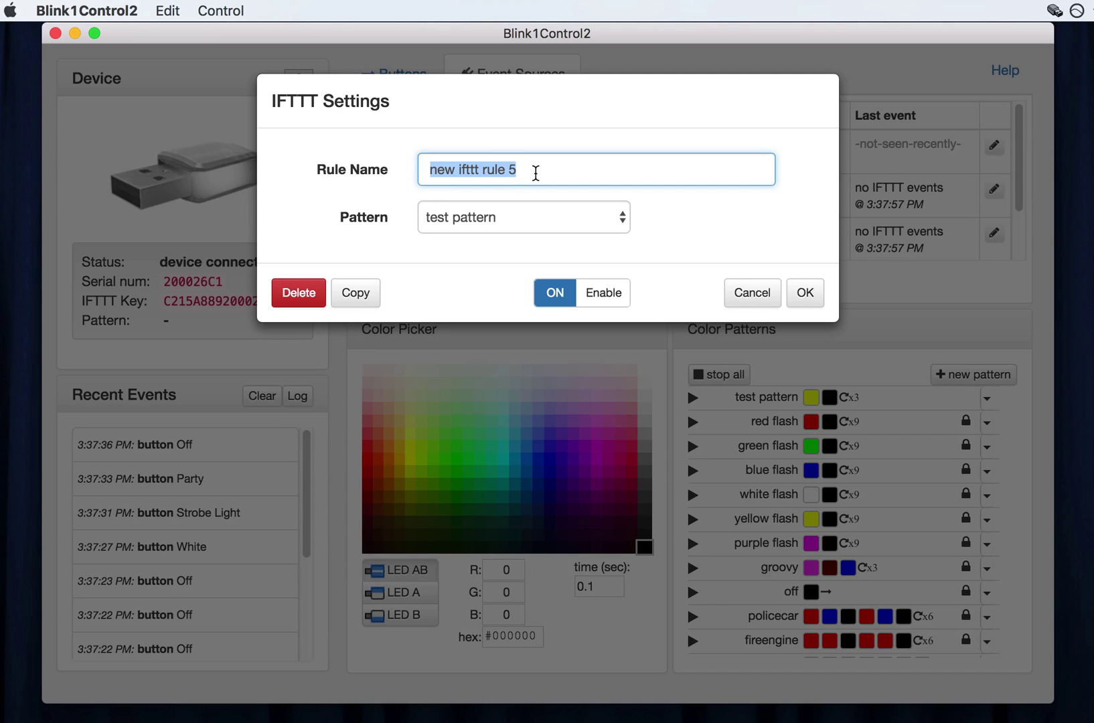
type("my_rule")
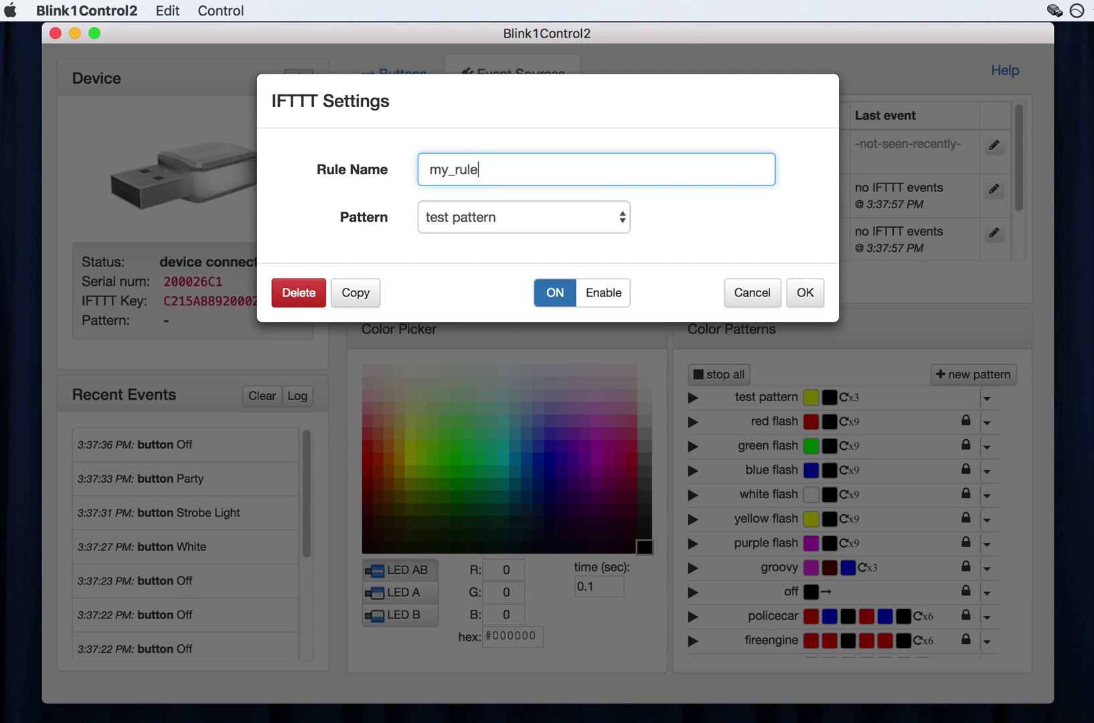
type("_name")
left_click(475, 219)
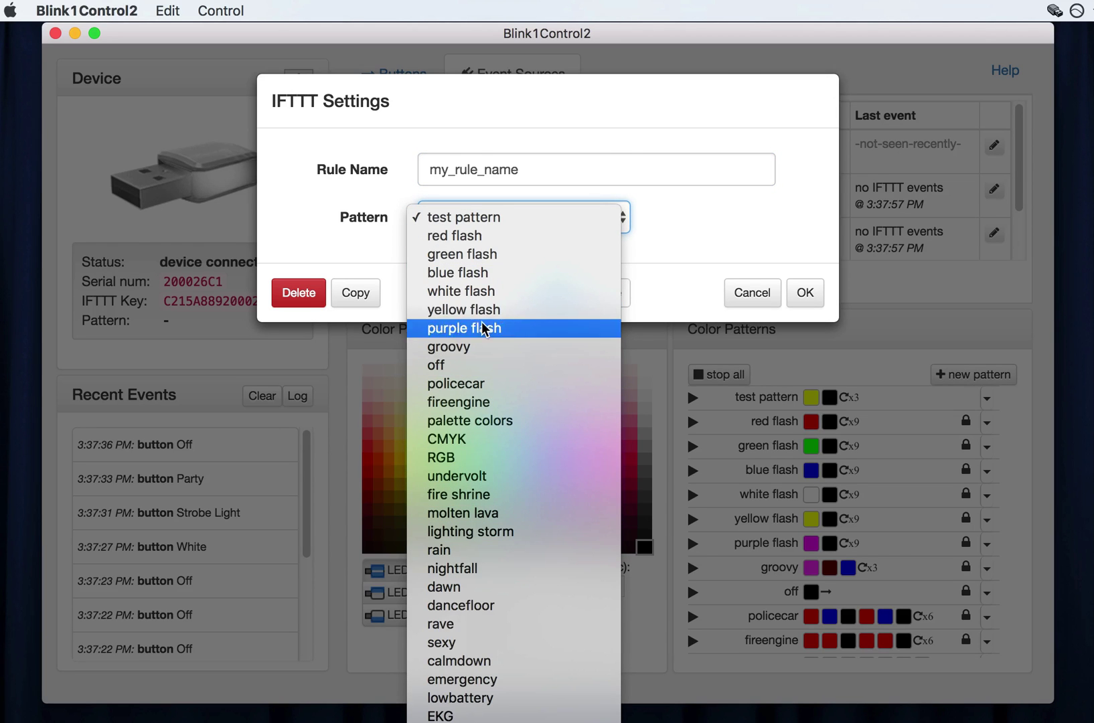
left_click(527, 347)
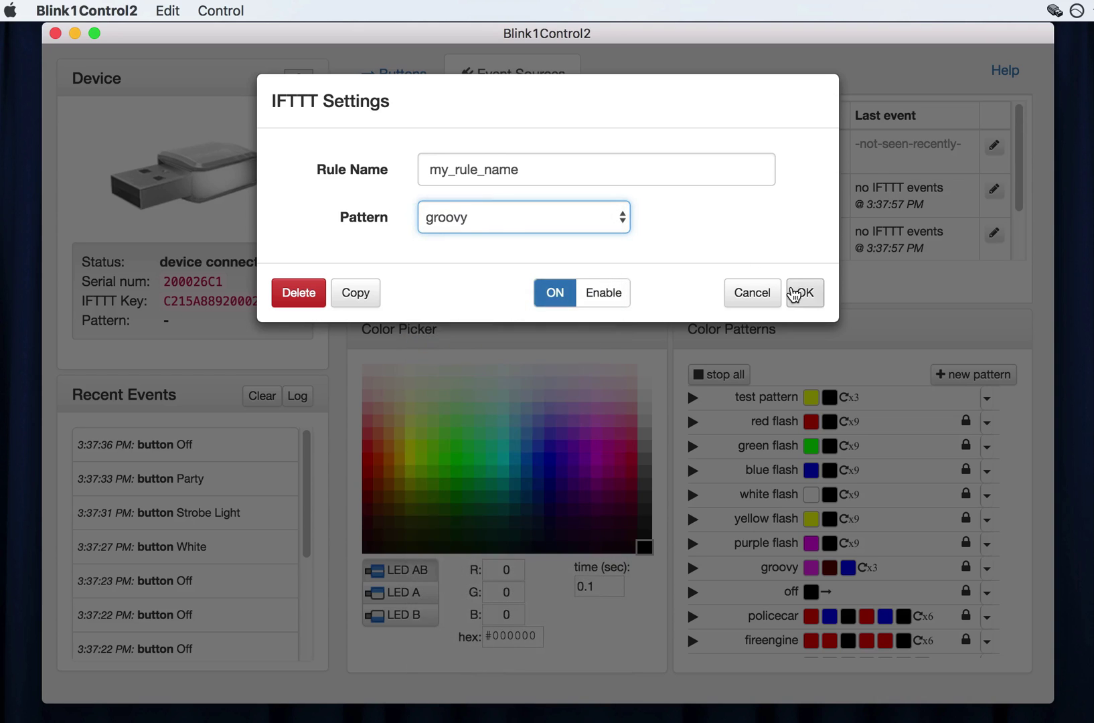
Save the my_rule_name IFTTT rule and check it in the Event Sources list.
left_click(805, 292)
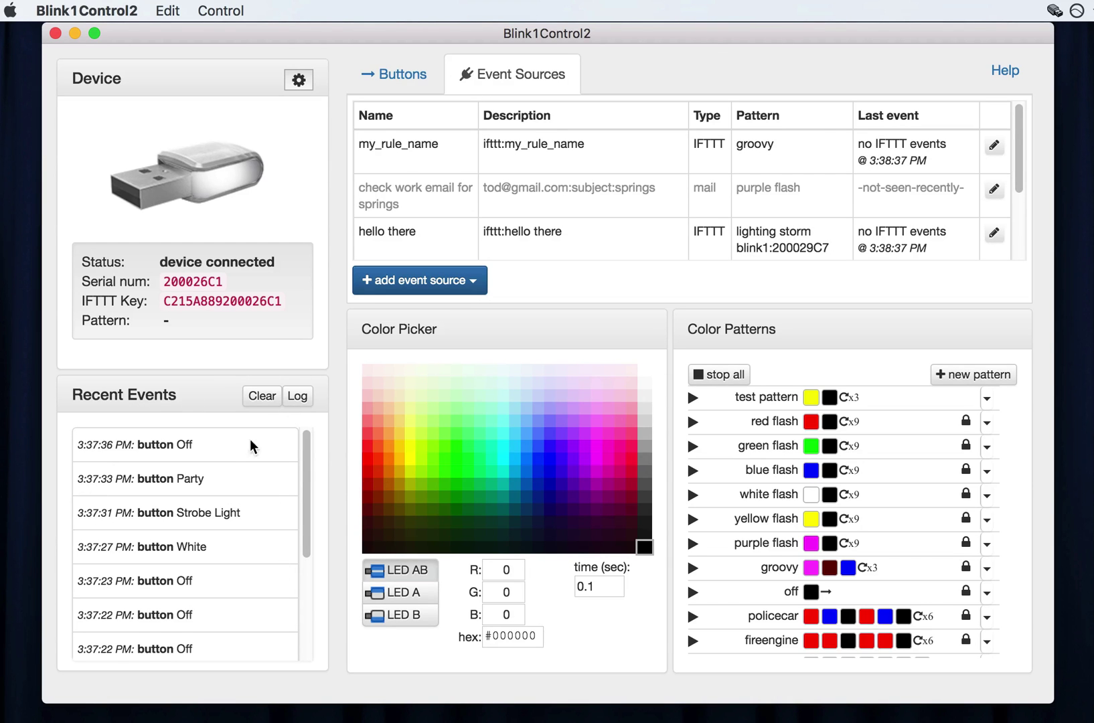
scroll(250, 470, "down", 6)
scroll(250, 471, "up", 6)
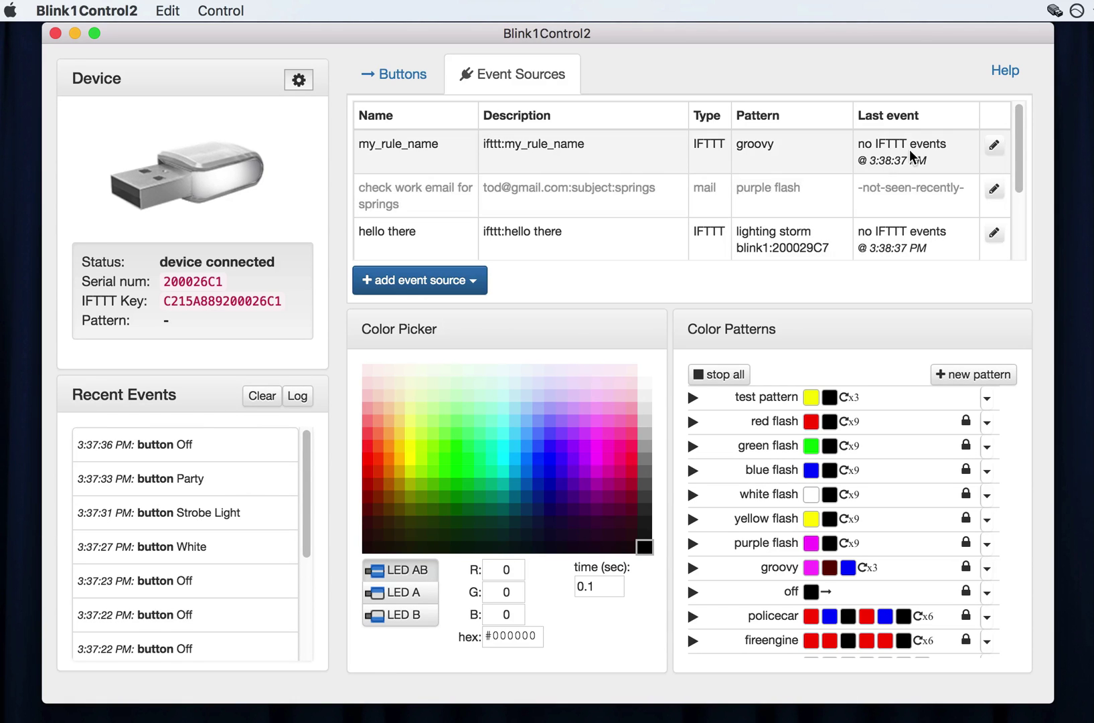
Edit my_rule_name, switch it OFF, and save it disabled.
left_click(995, 147)
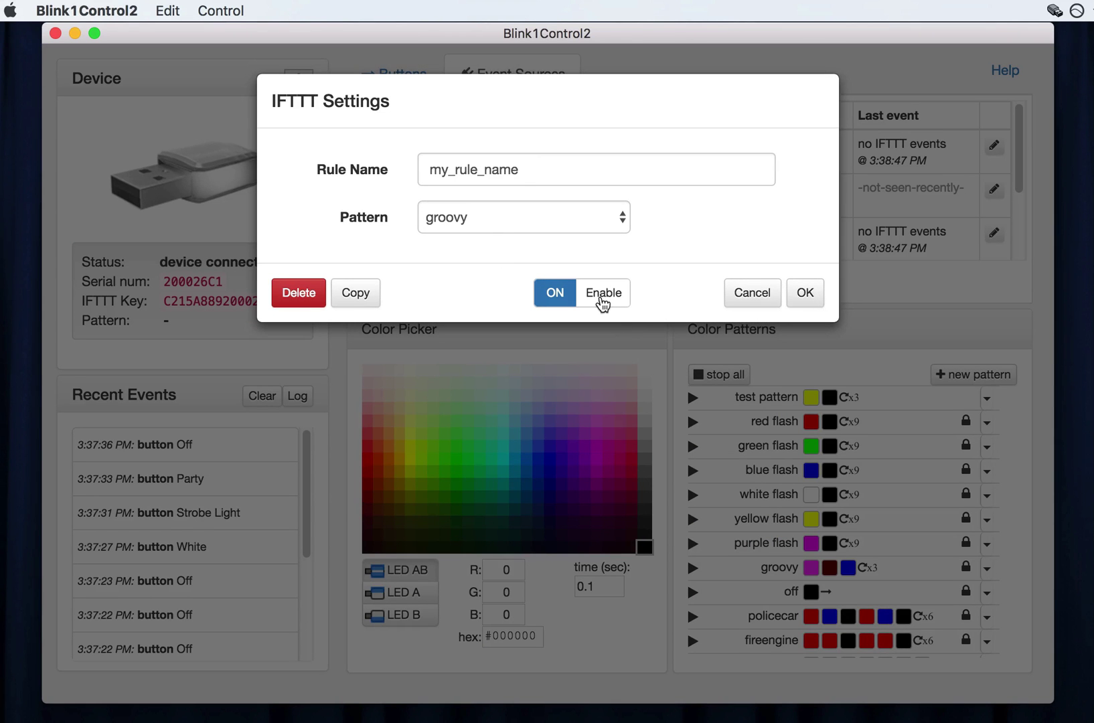
left_click(602, 300)
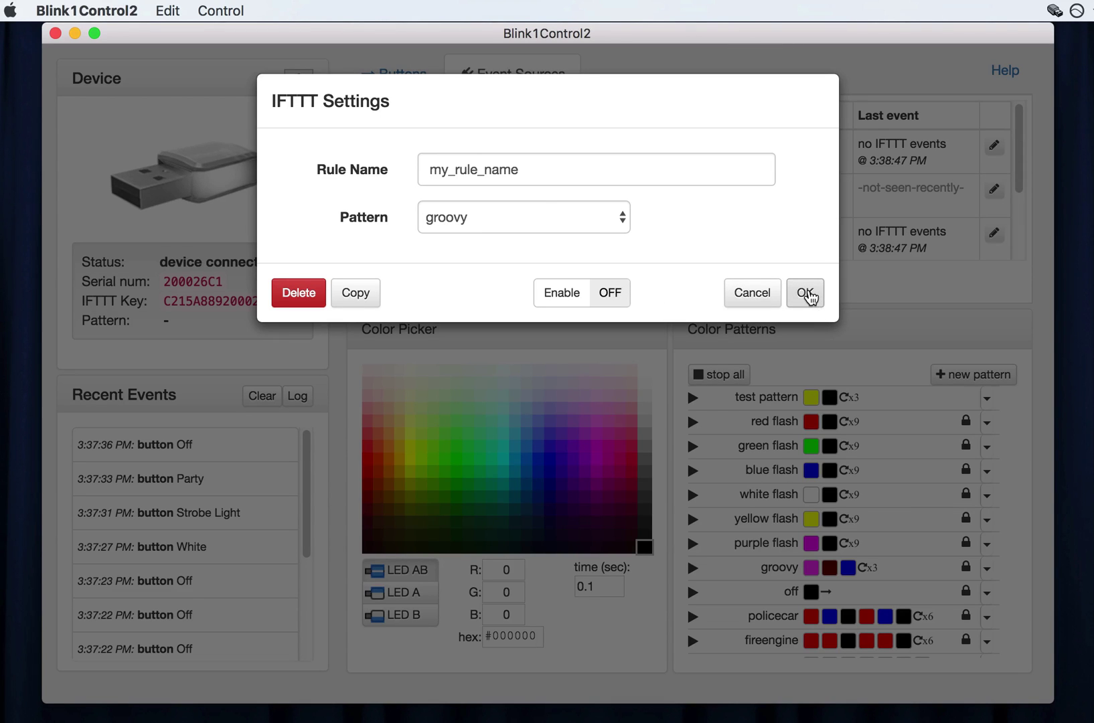
left_click(805, 295)
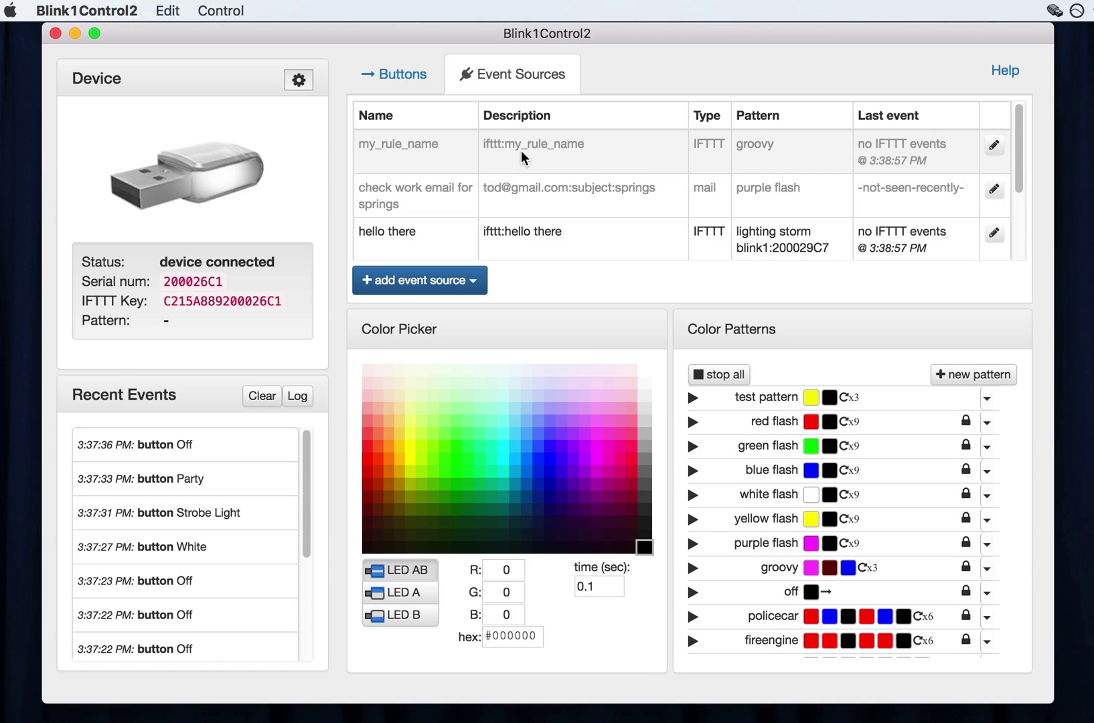
Add a mail event source with a Gmail account, entering the account e-mail and password.
left_click(481, 284)
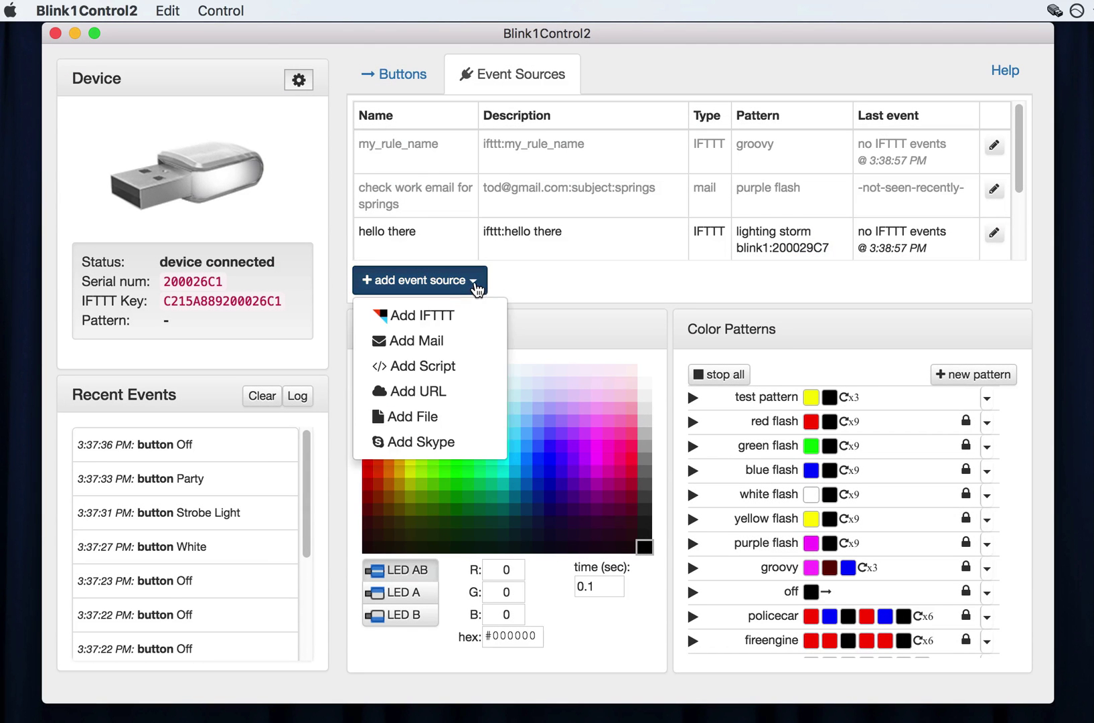
left_click(449, 343)
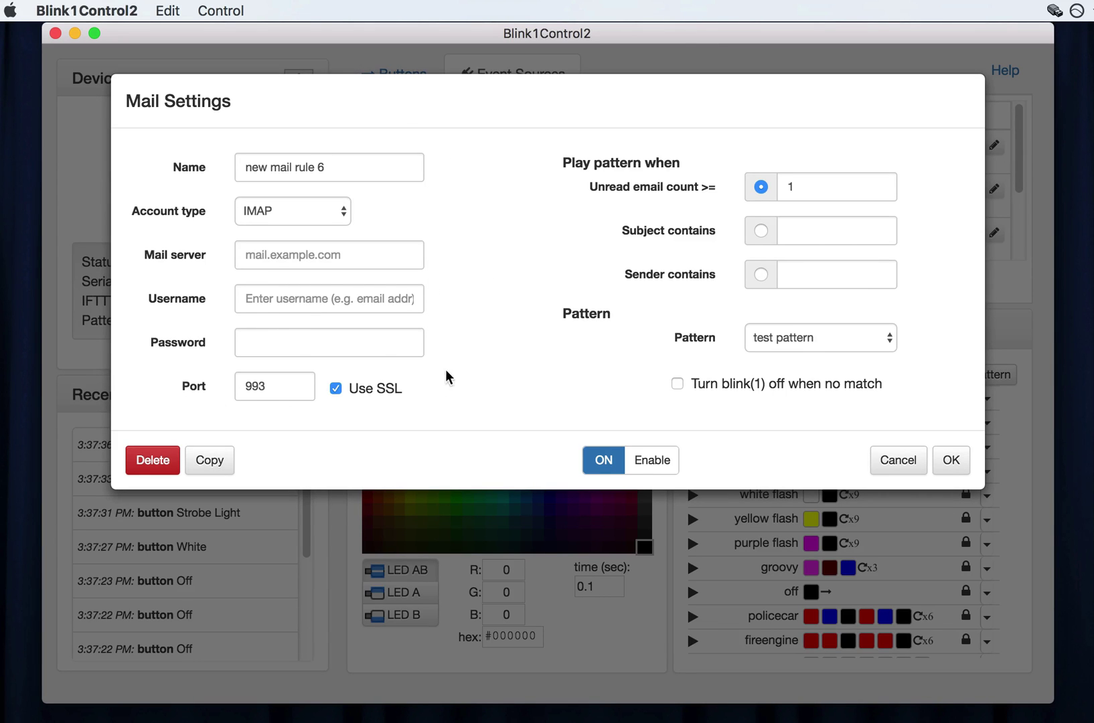
left_click(335, 210)
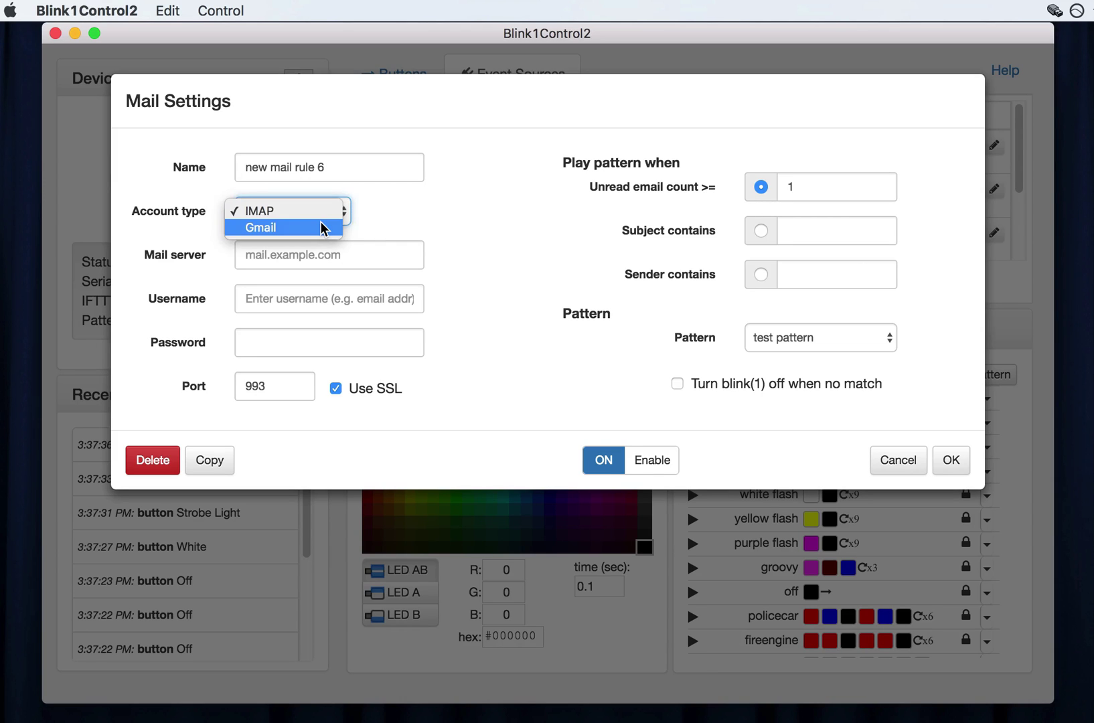
left_click(323, 225)
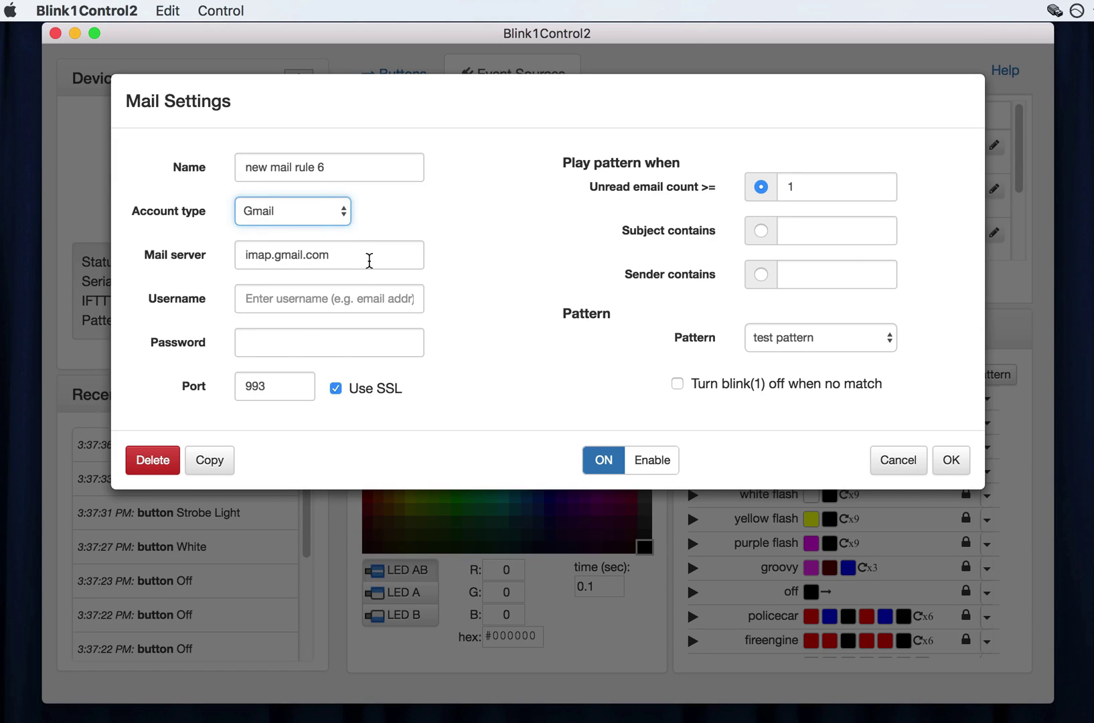
left_click(327, 297)
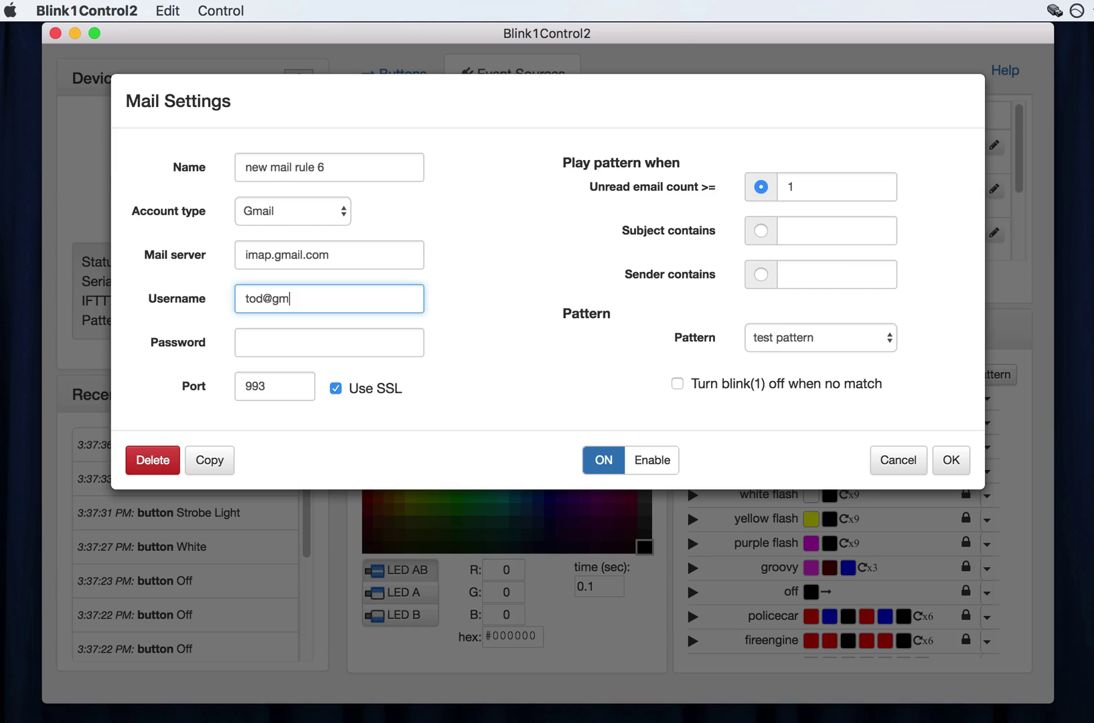
key("Tab")
type("***********")
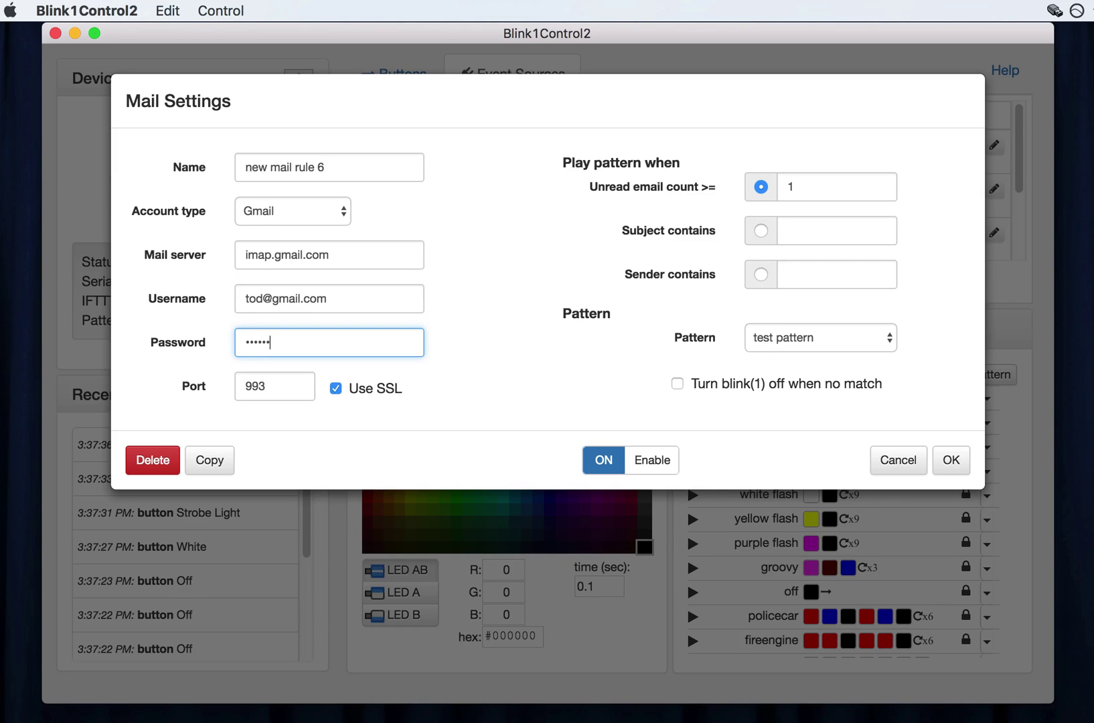
Name it 'my work email checks springs', match subject containing springs, disable it and save.
triple_click(342, 166)
type("m")
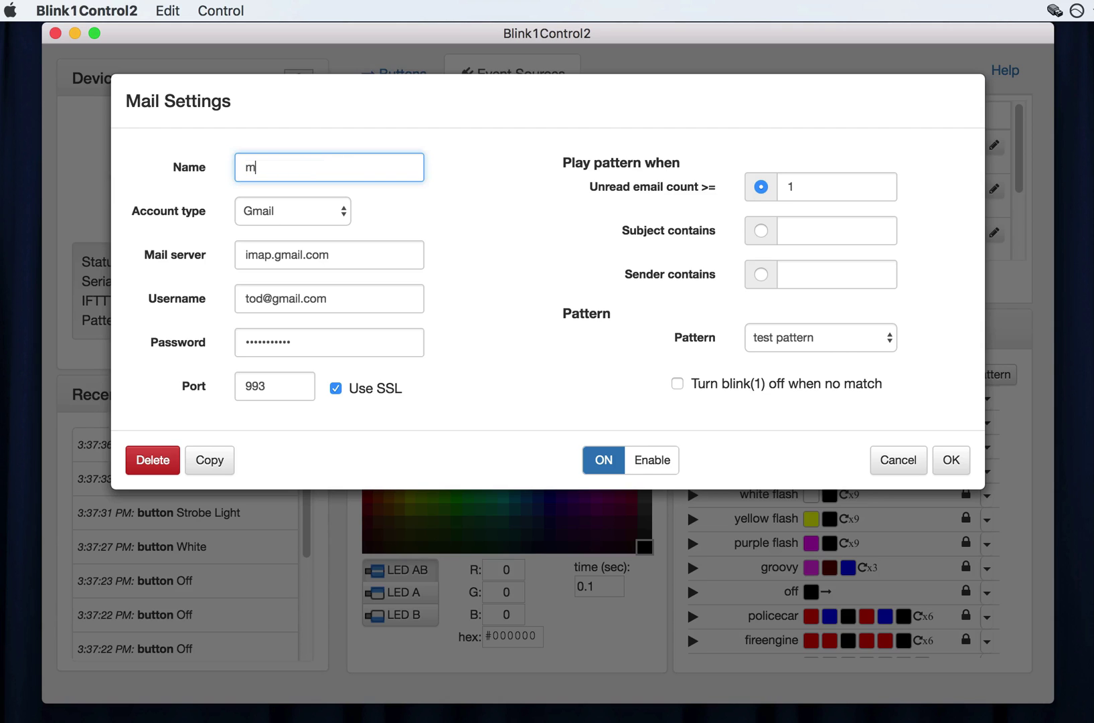
type("y work email checks springs")
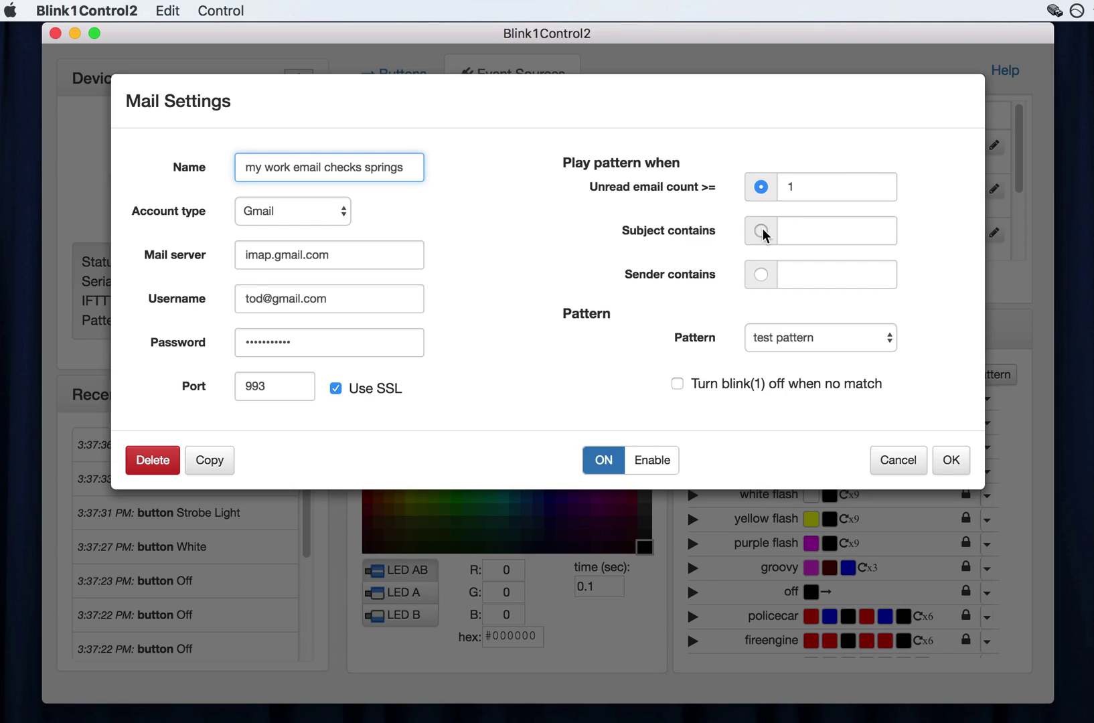
left_click(763, 231)
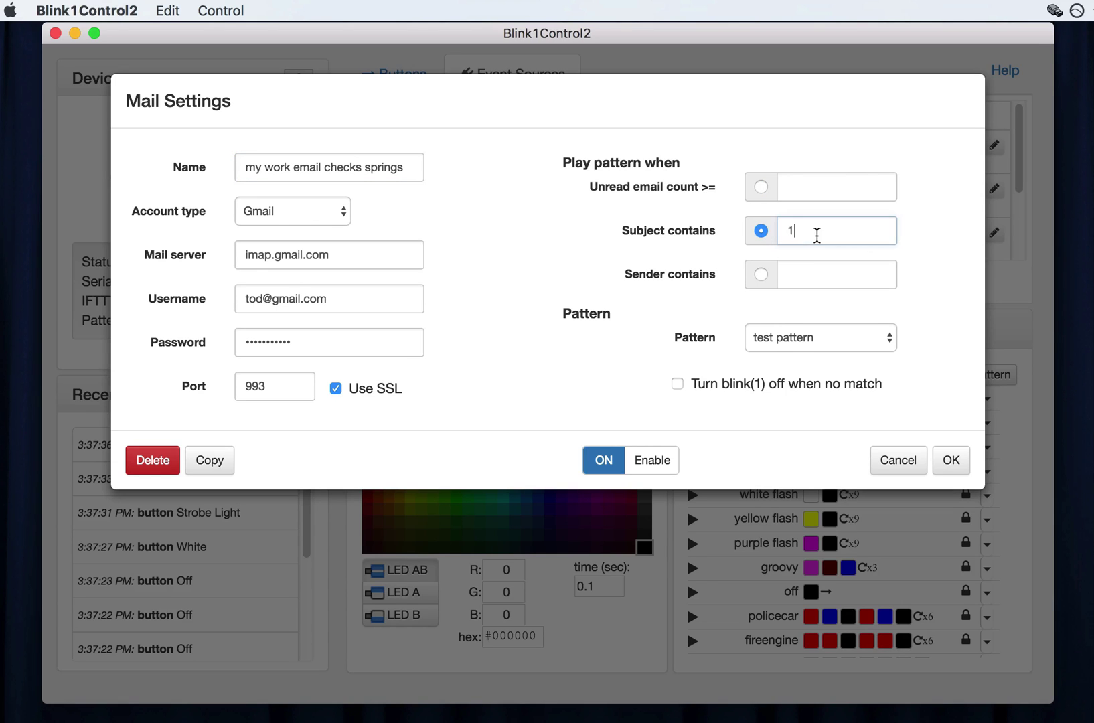
type("spring")
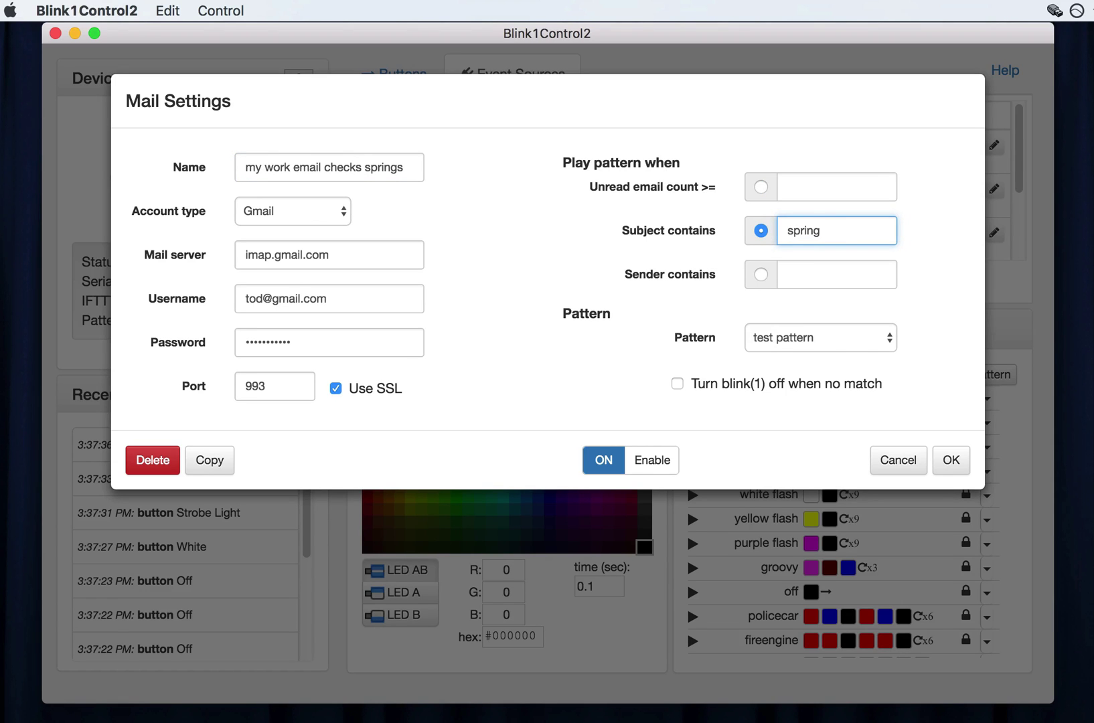
type("s")
left_click(644, 460)
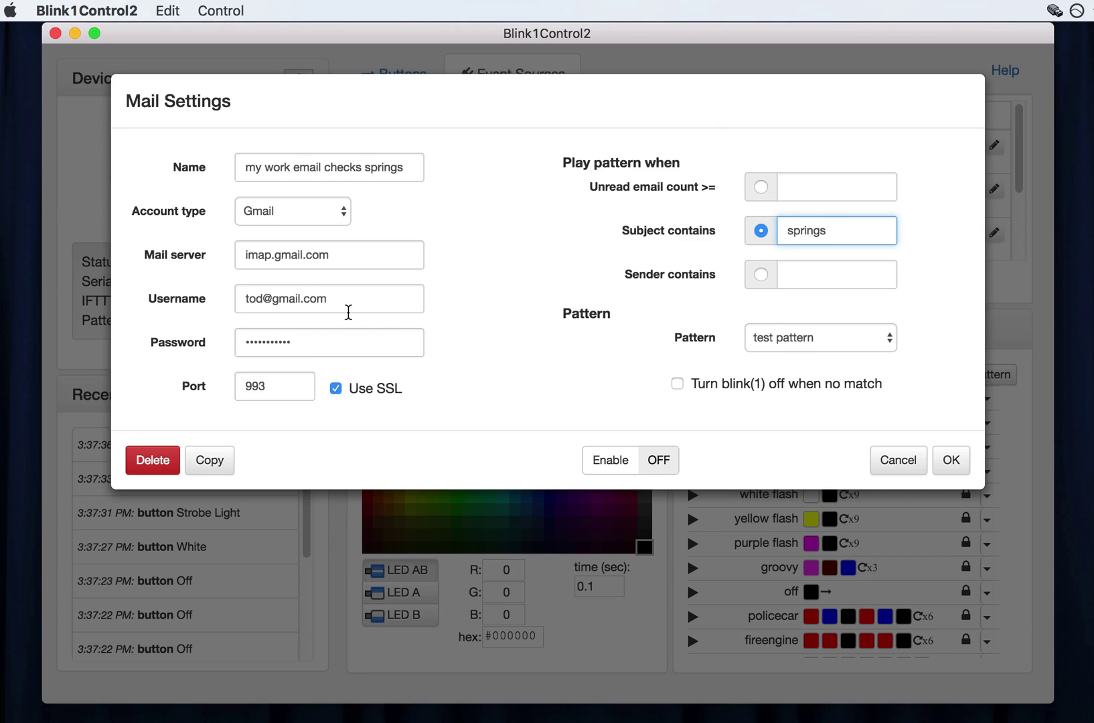
left_click(959, 466)
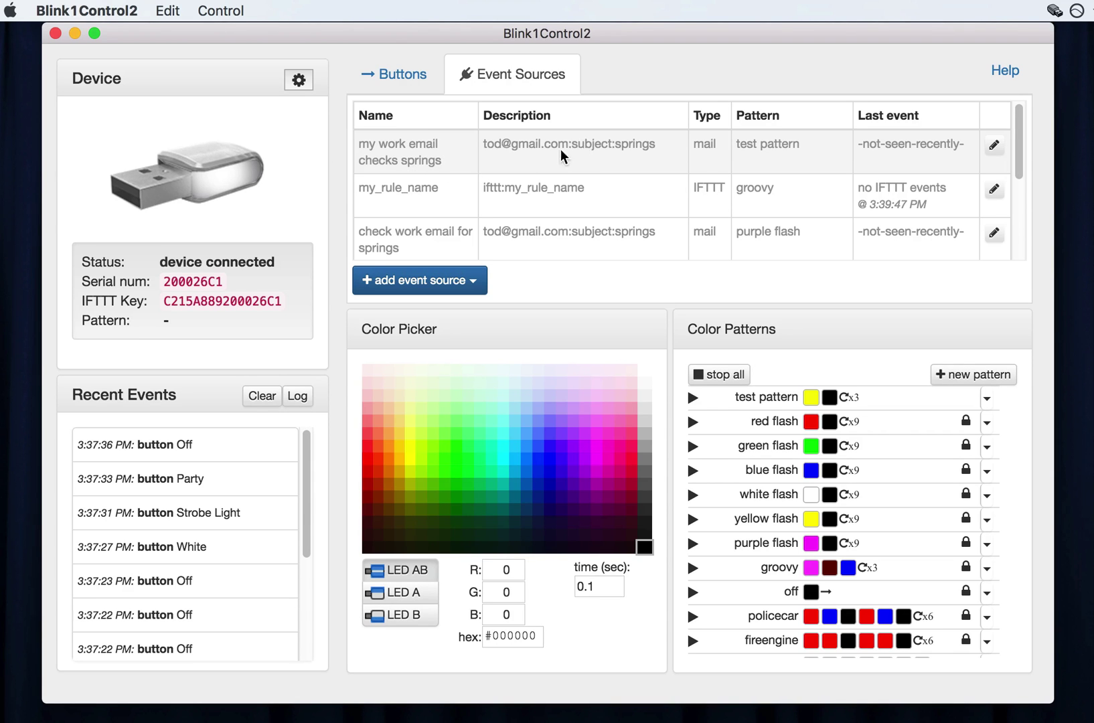
Change the springs mail rule's pattern to groovy and save it.
double_click(775, 148)
left_click(852, 338)
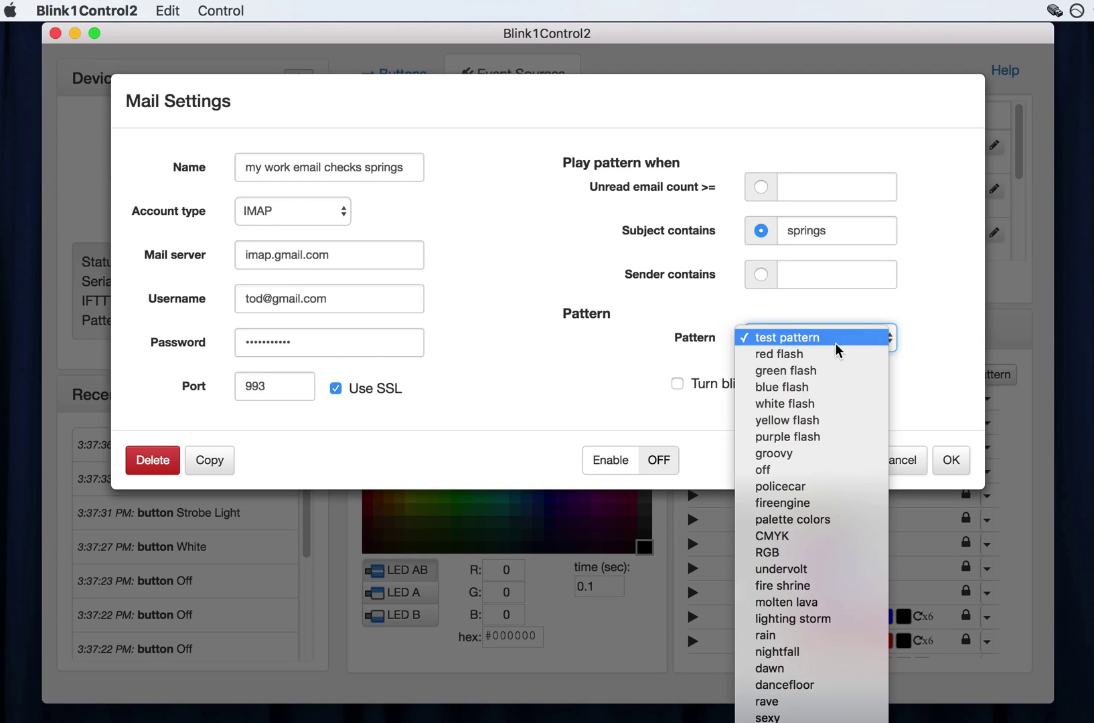
left_click(827, 454)
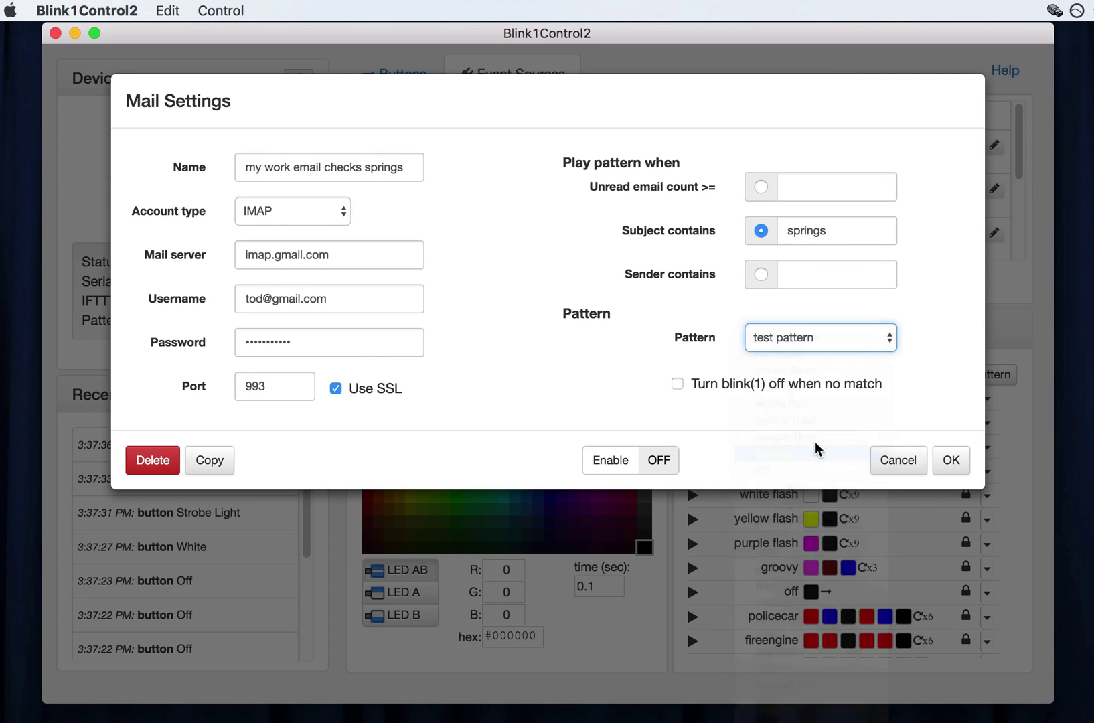
left_click(952, 457)
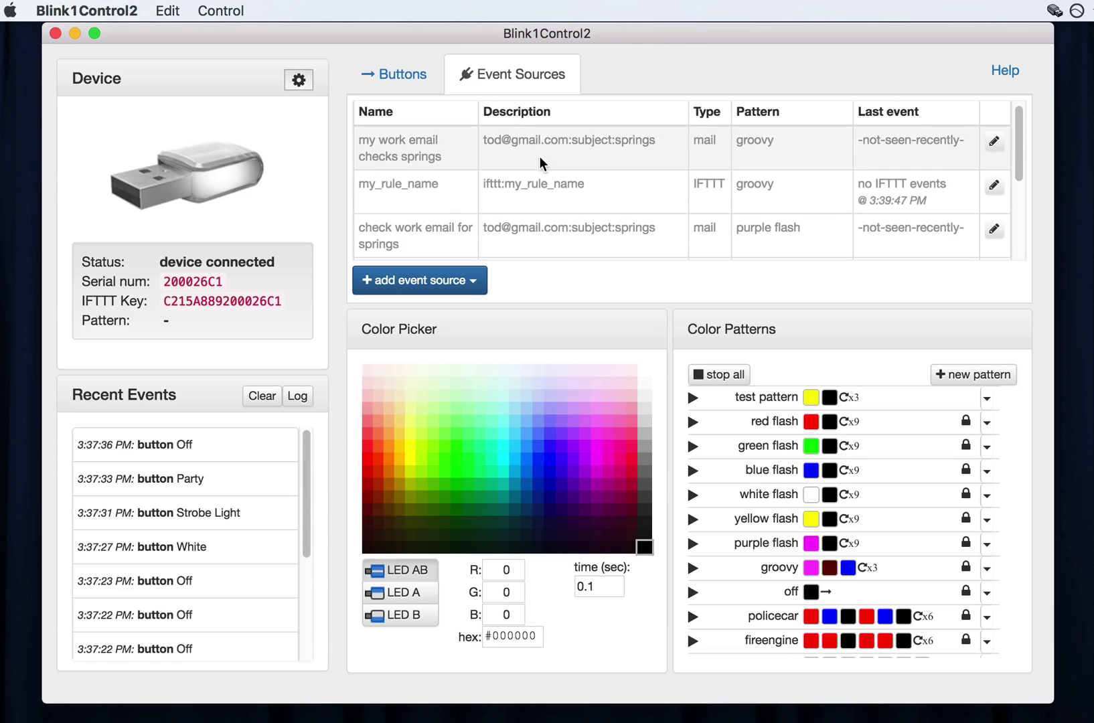
Delete the 'check work email for springs' rule.
scroll(522, 216, "down", 1)
scroll(523, 219, "down", 1)
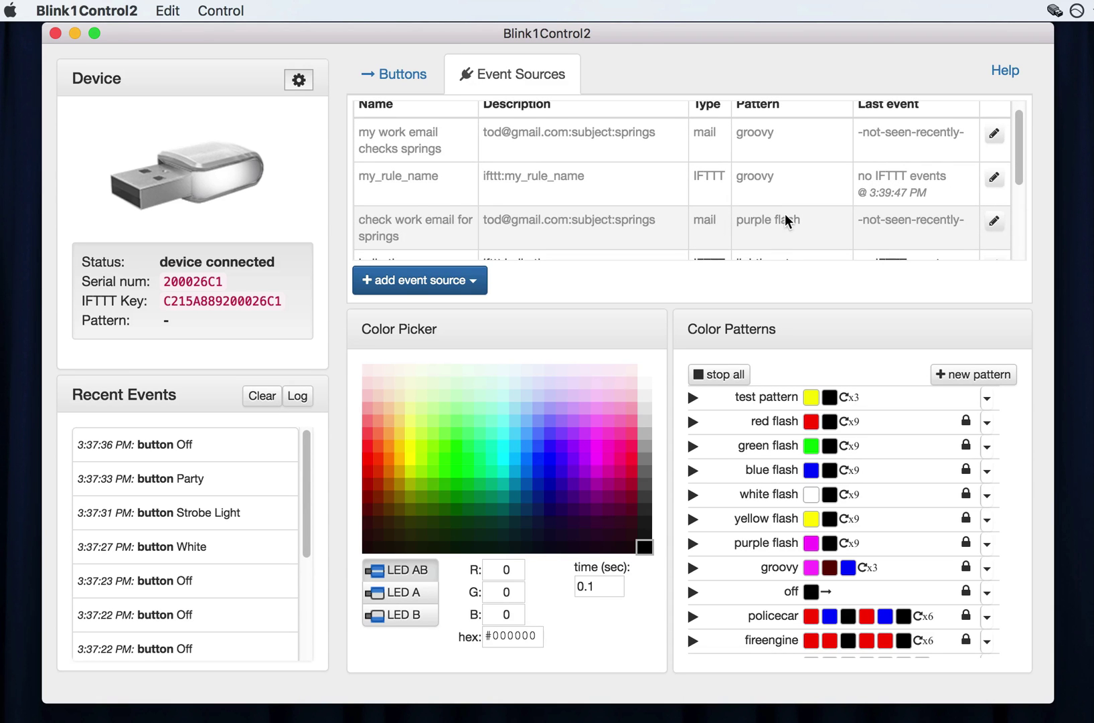
left_click(994, 223)
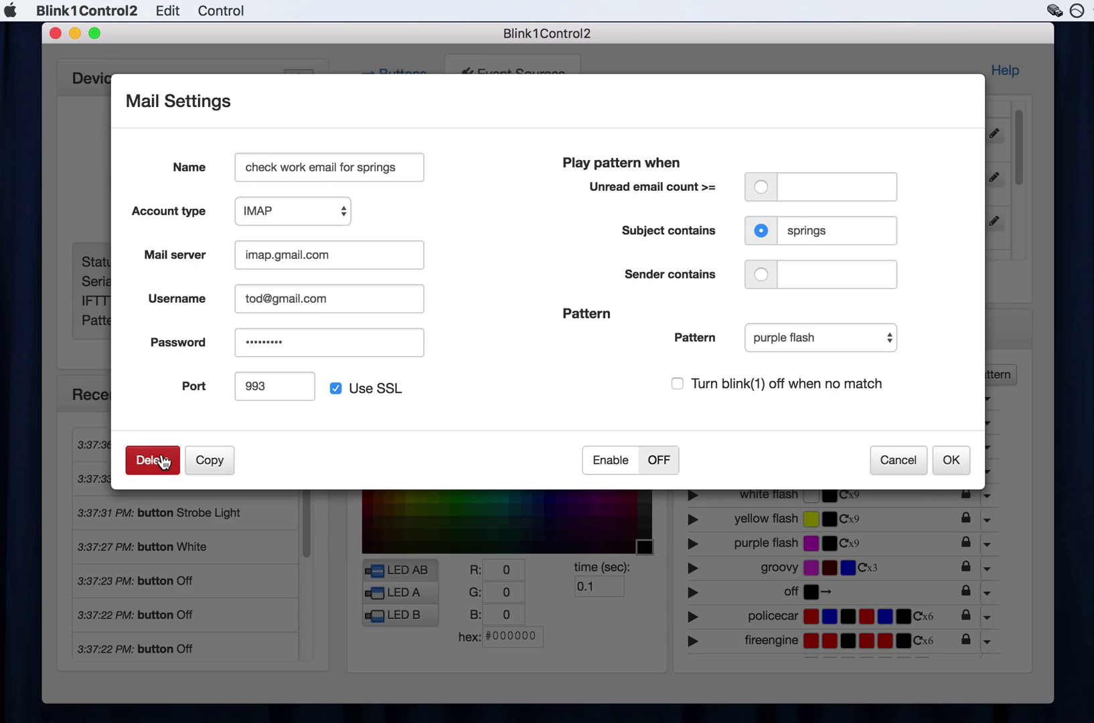
left_click(164, 462)
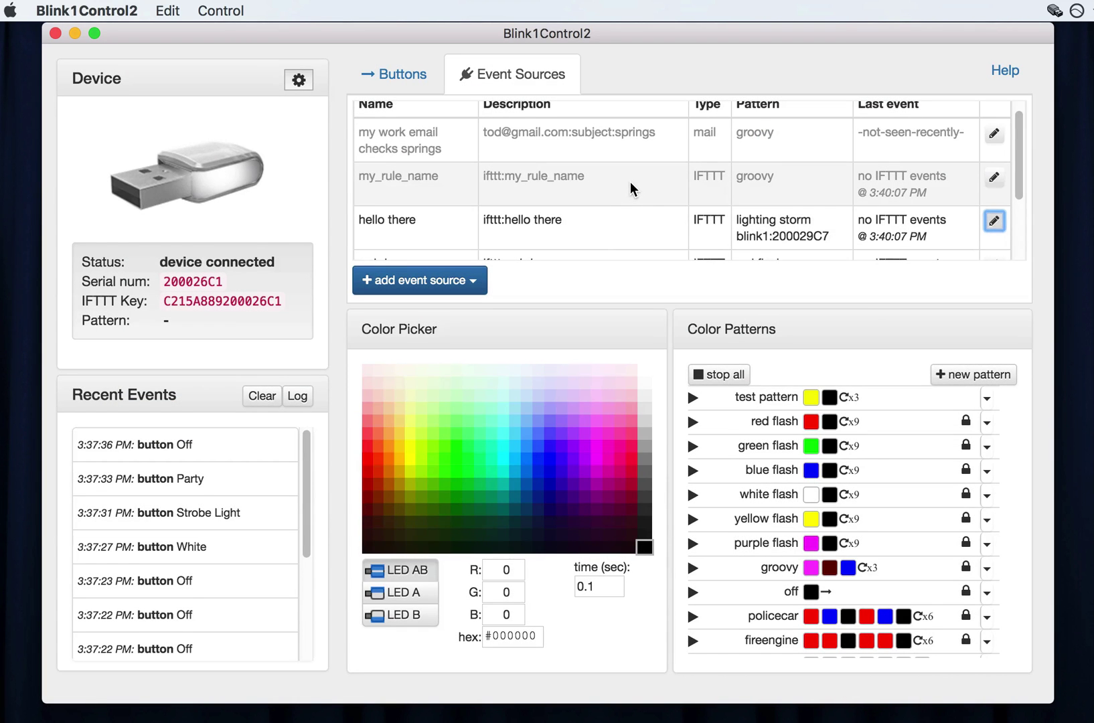
Open the my_rule_name IFTTT rule and cancel without changes.
left_click(630, 181)
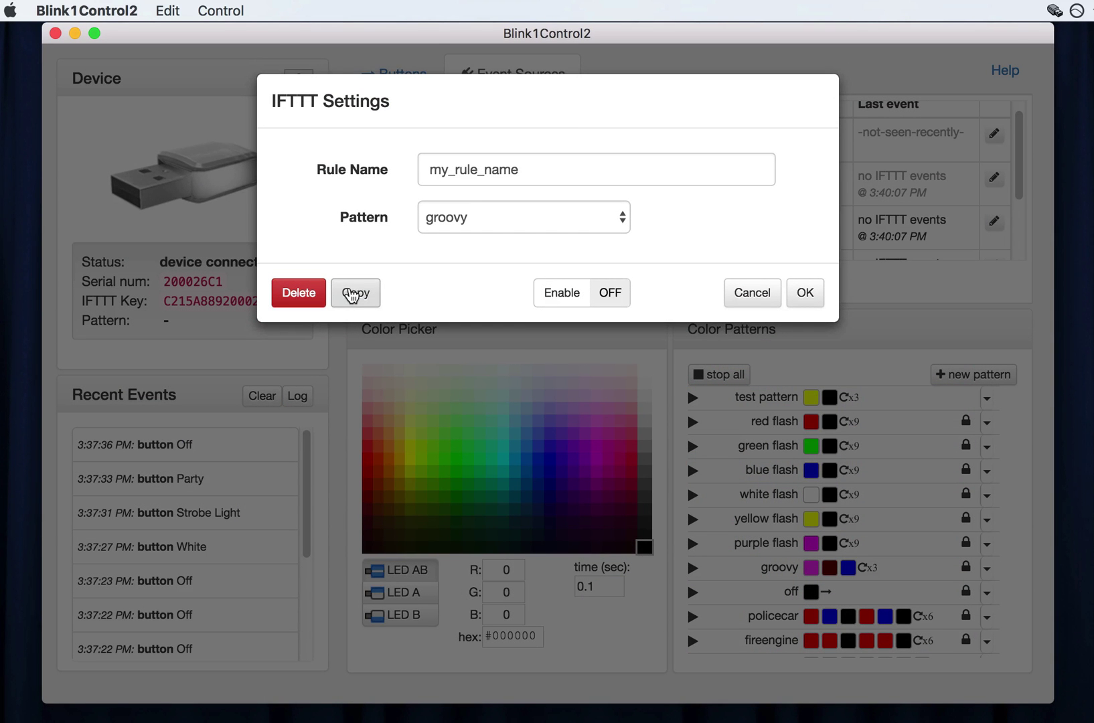
left_click(751, 295)
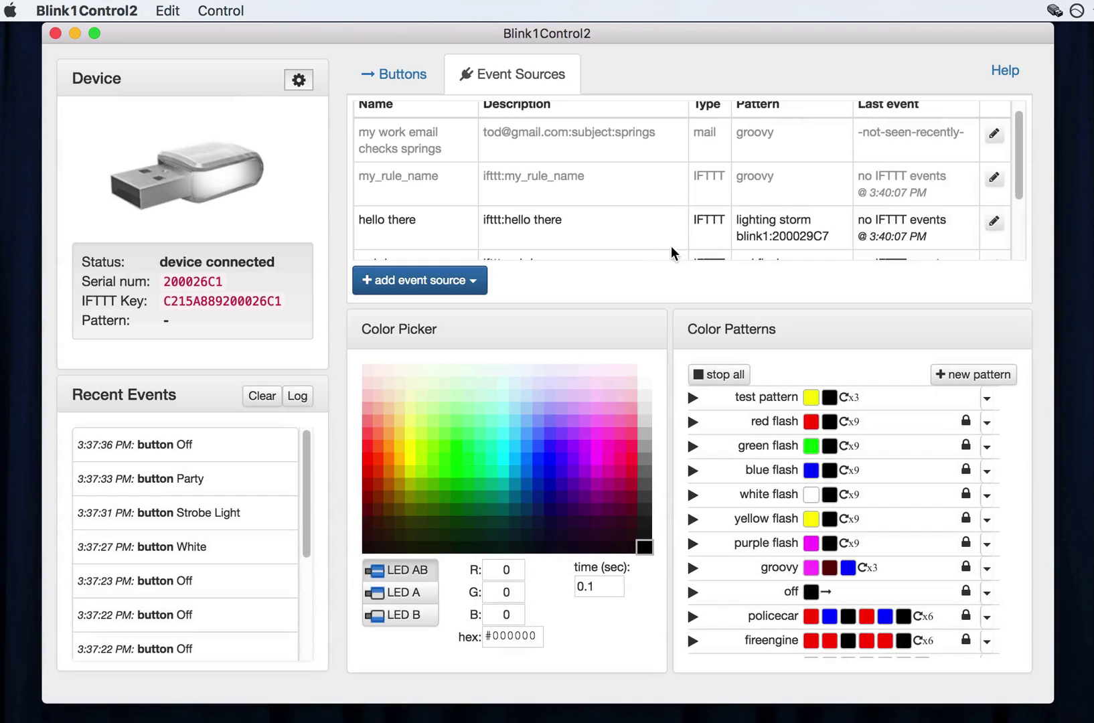
scroll(624, 208, "down", 3)
scroll(624, 208, "up", 2)
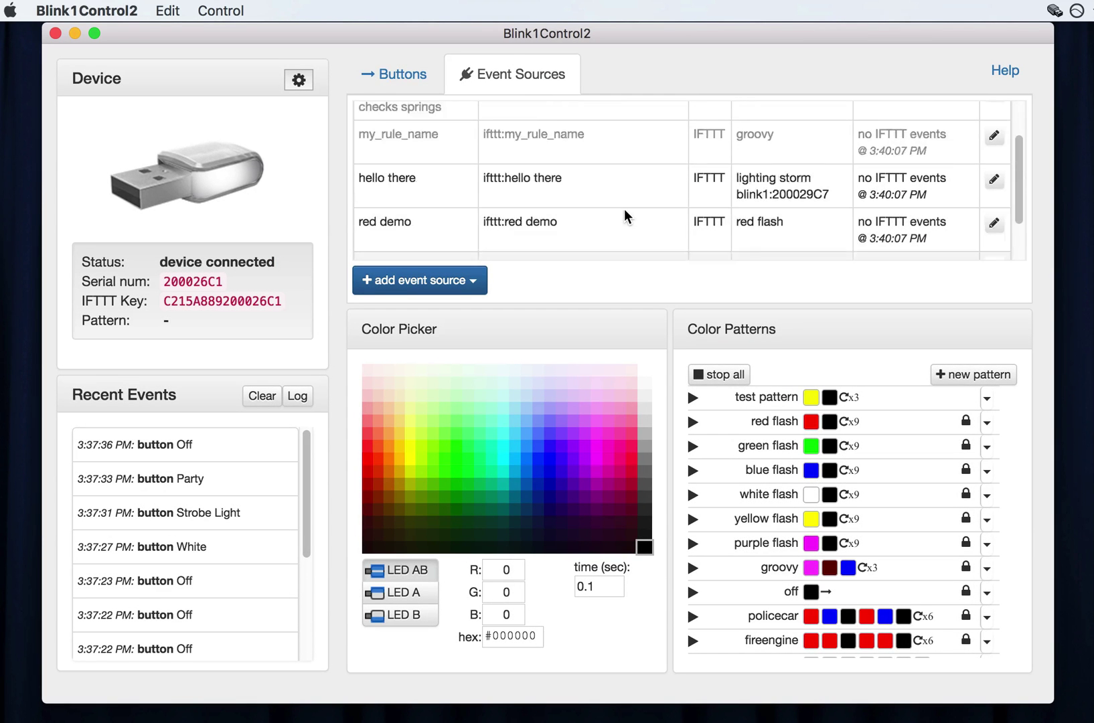
scroll(624, 215, "down", 2)
scroll(624, 216, "up", 3)
Open the 'add event source' dropdown below the Event Sources table.
left_click(467, 281)
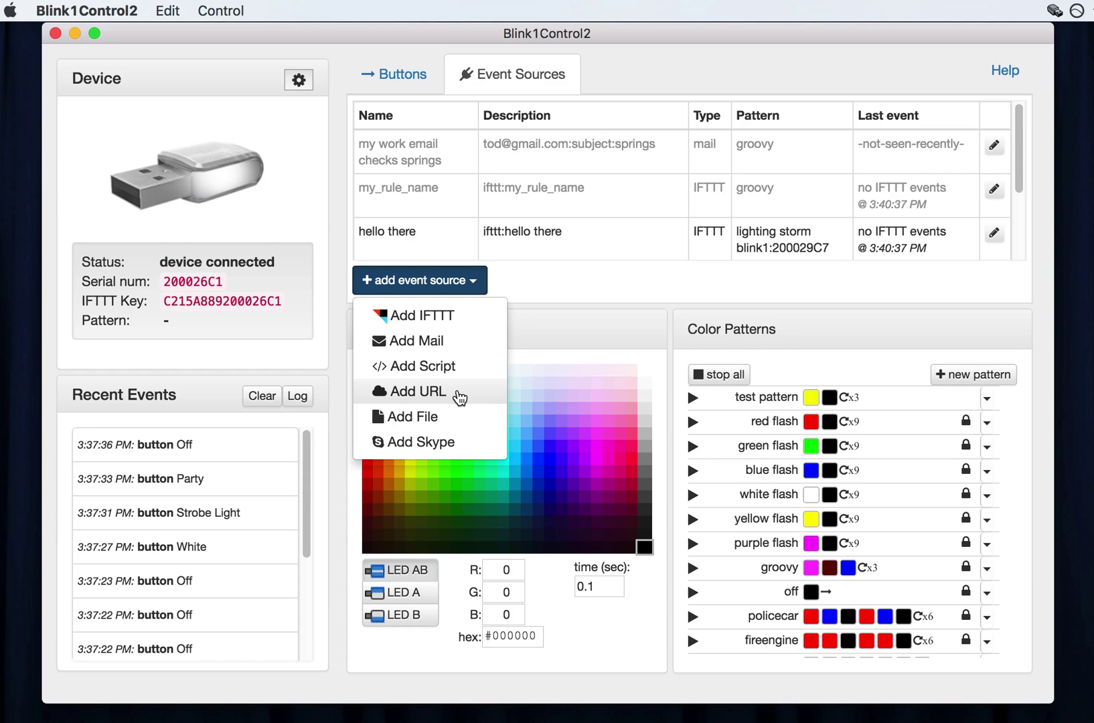
left_click(459, 396)
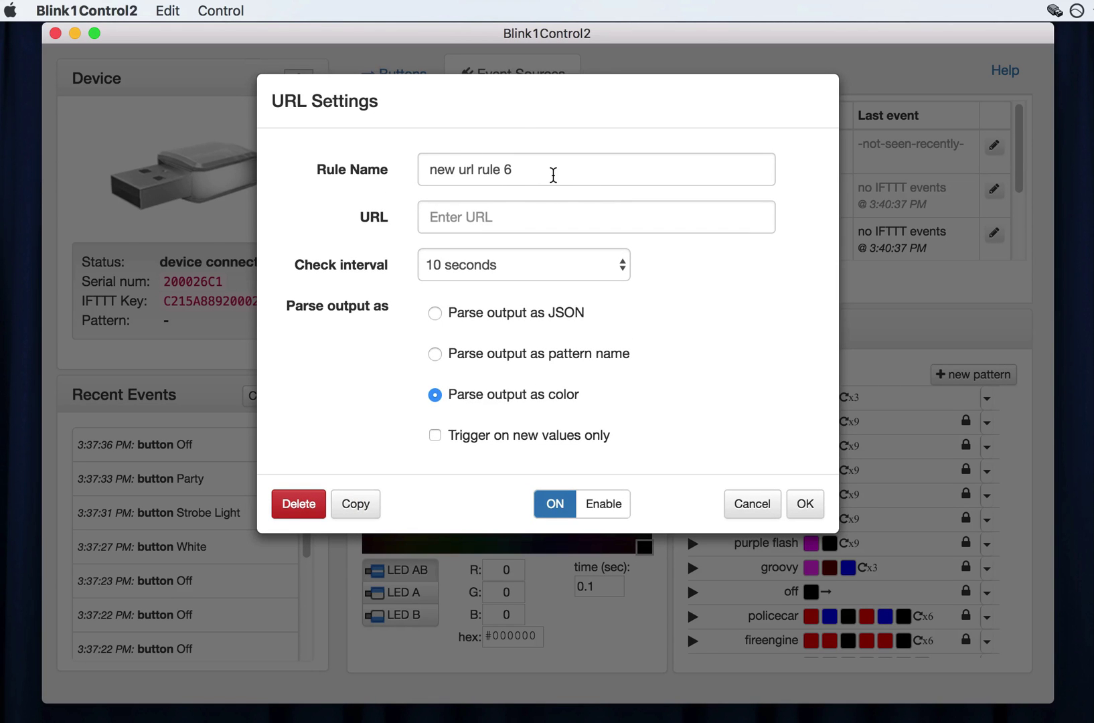
left_click(553, 174)
left_click(524, 214)
type("htt")
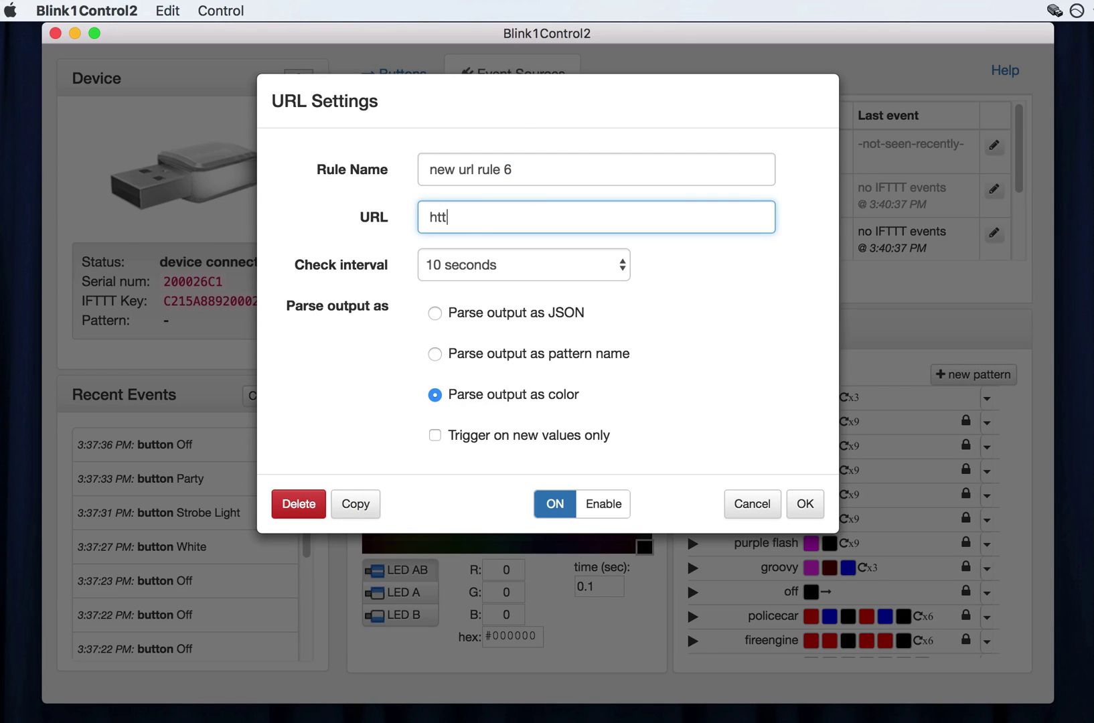
type("p://todbot.com/tst/color.txt")
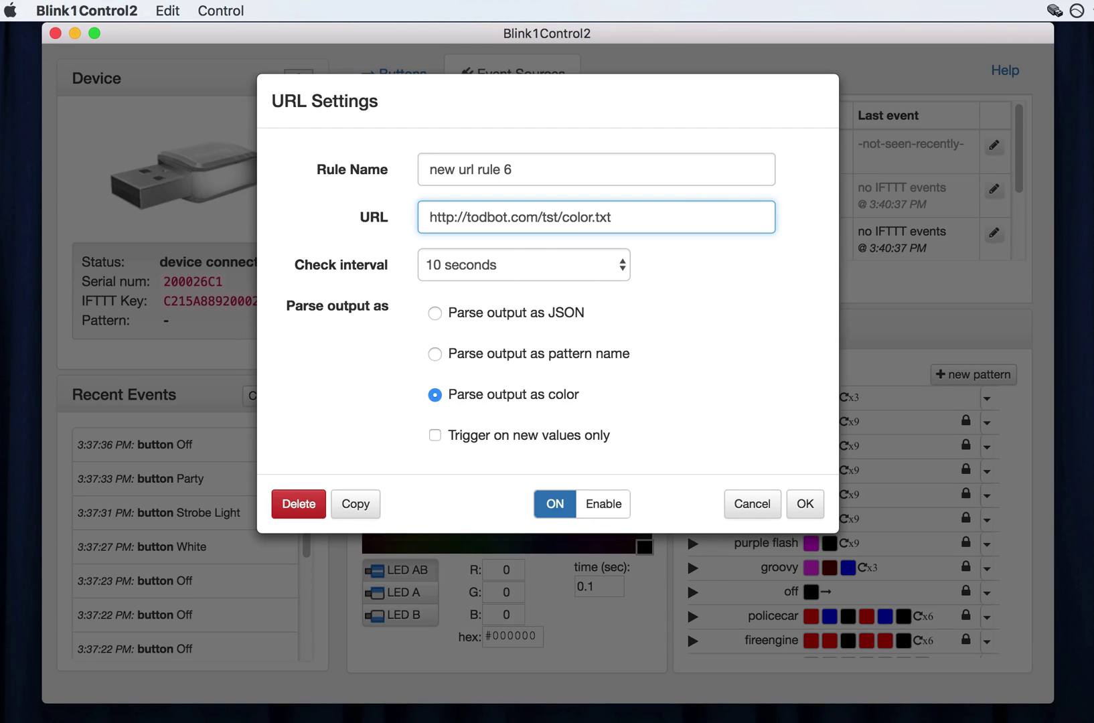
left_click(547, 166)
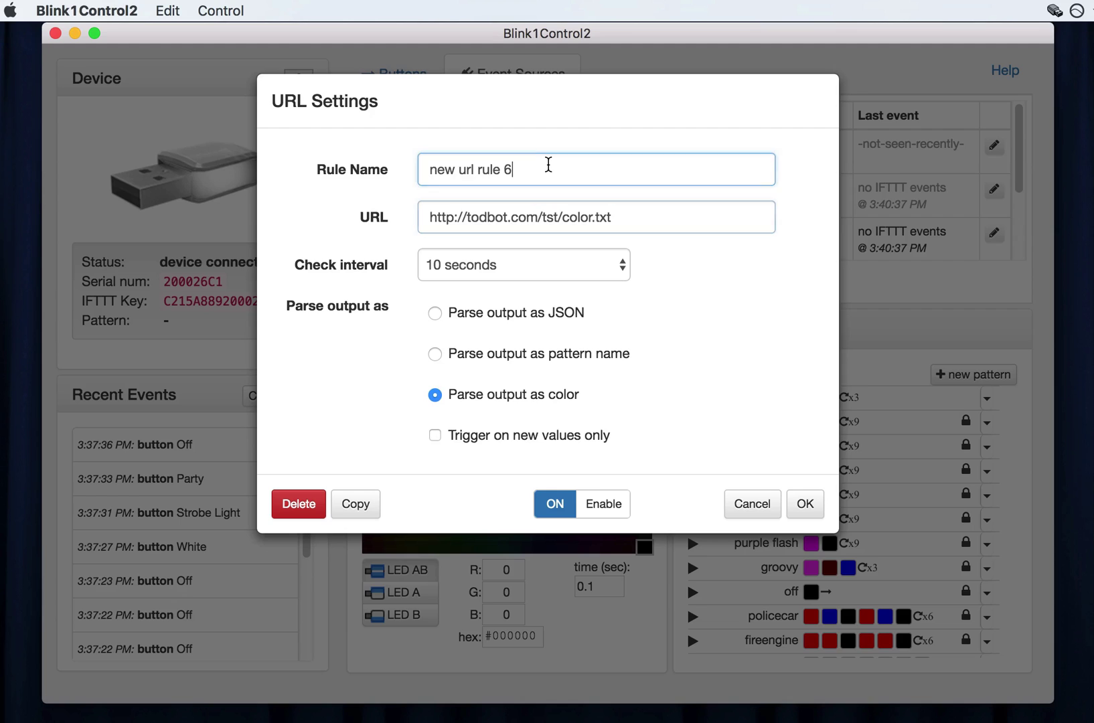
triple_click(548, 166)
type("col")
type("oo")
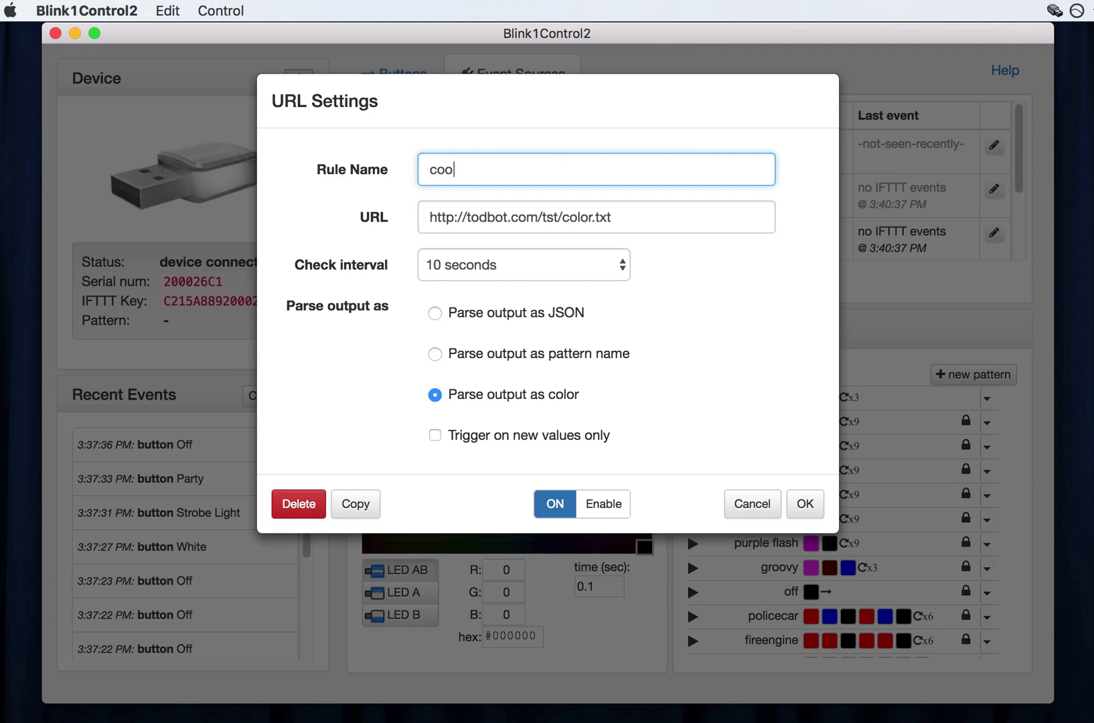
key("BackSpace")
type("lor tst")
left_click(813, 510)
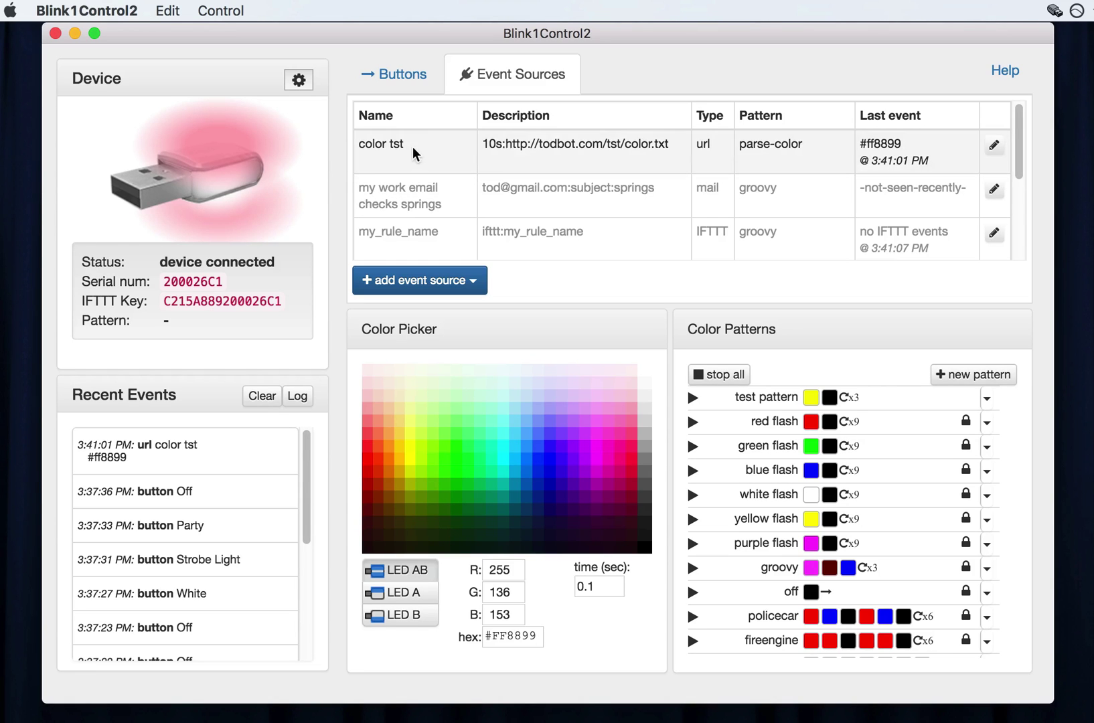
Set the color tst rule's Enable switch to OFF and save it.
mouse_move(189, 196)
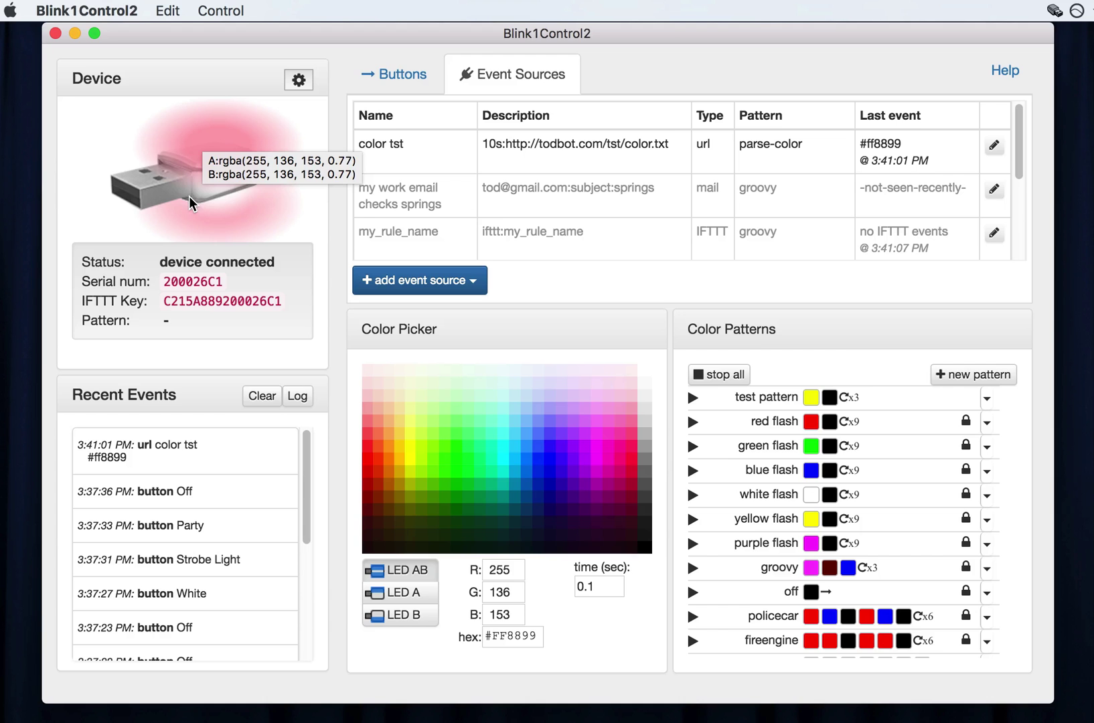
left_click(994, 146)
left_click(586, 506)
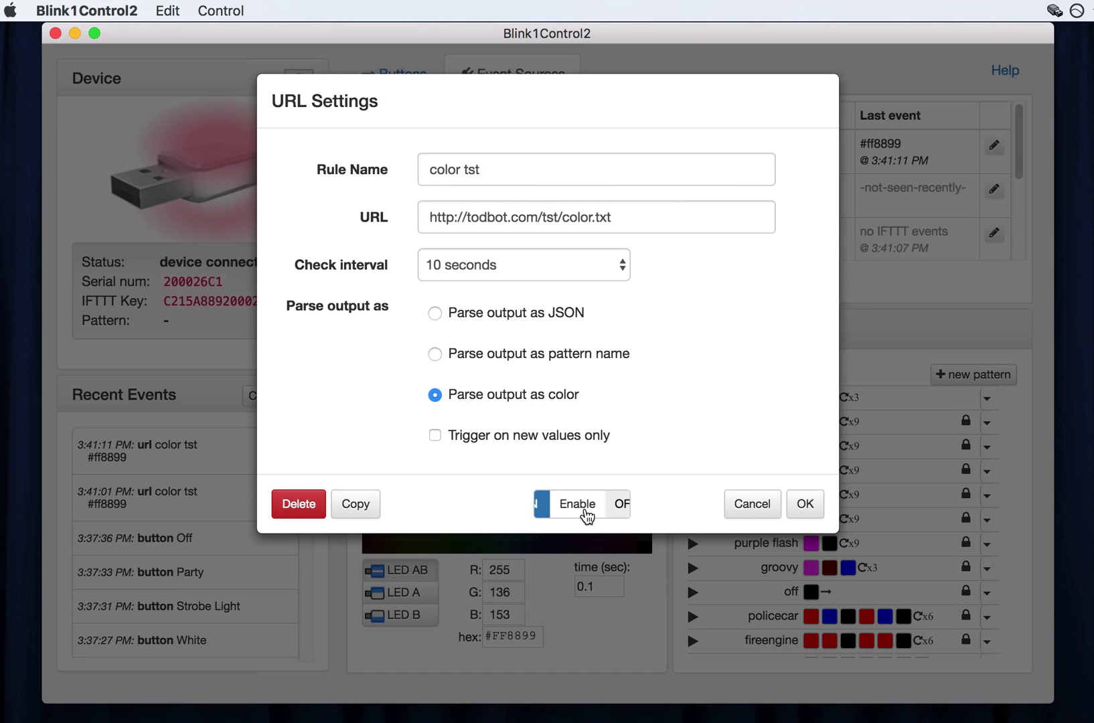
left_click(804, 505)
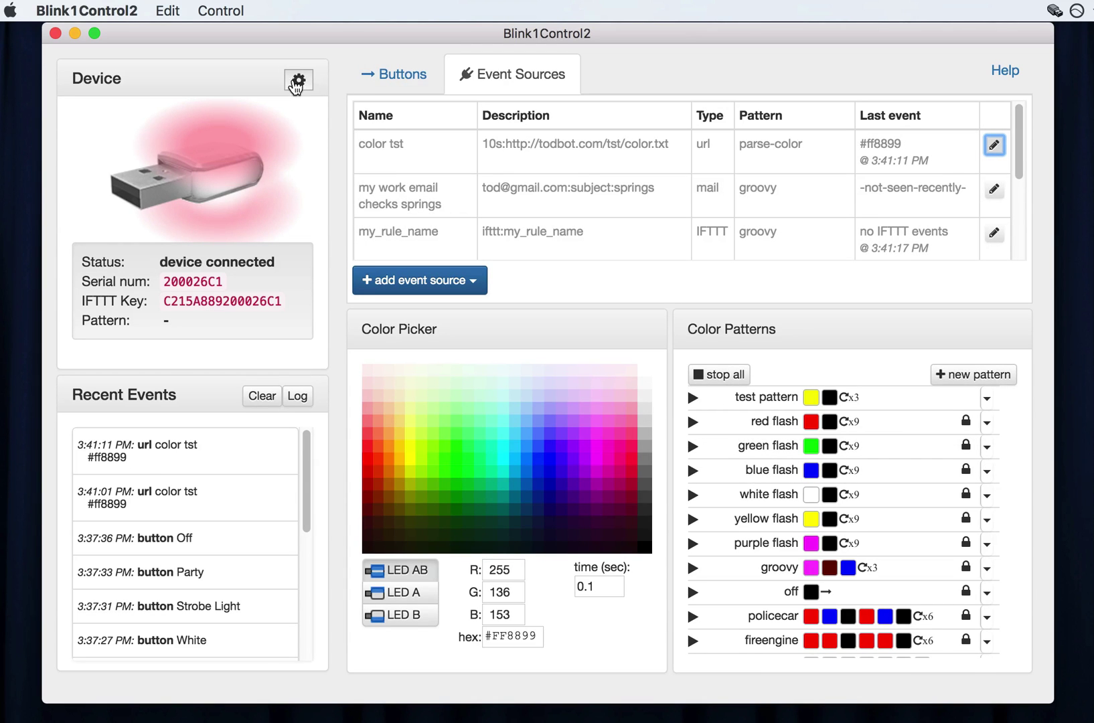
Open Preferences and toggle Start API server on and back off.
left_click(120, 10)
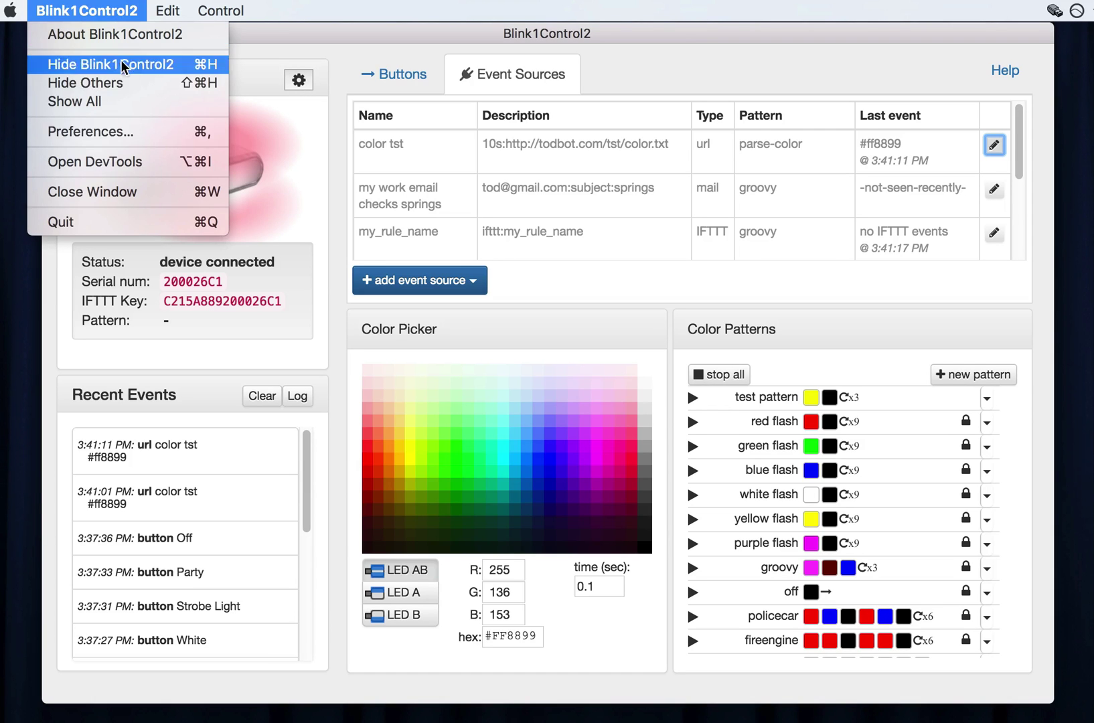
left_click(154, 133)
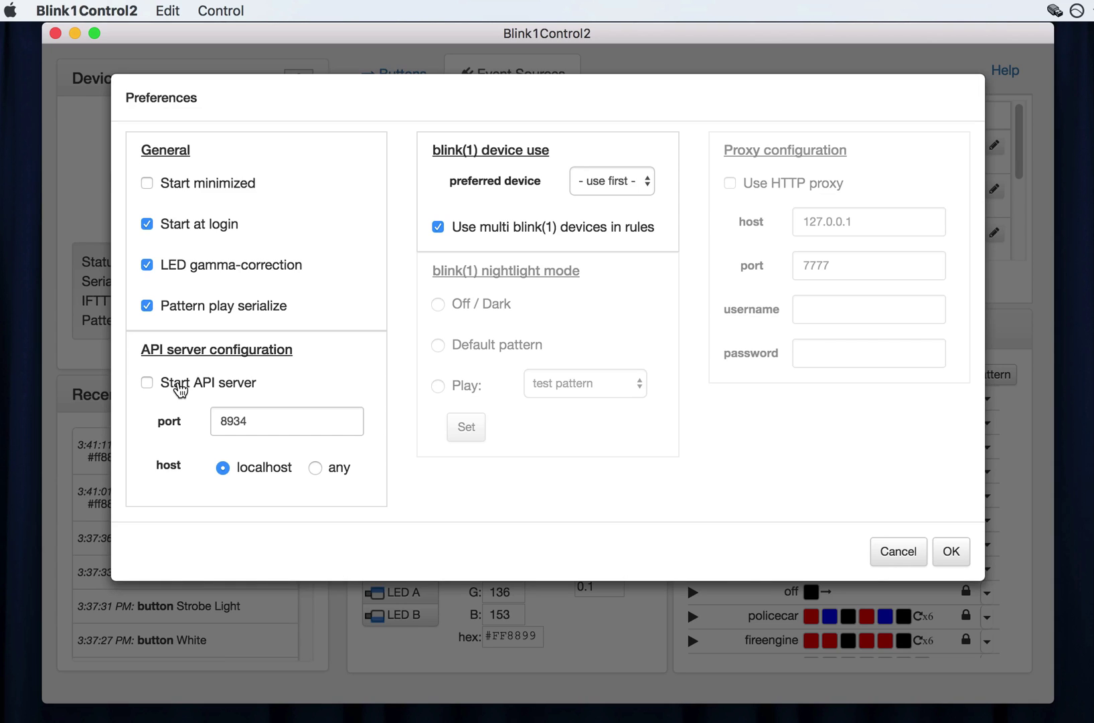
left_click(180, 391)
left_click(194, 390)
Accept the preferences and set the second blink(1) device to pale light blue.
left_click(949, 551)
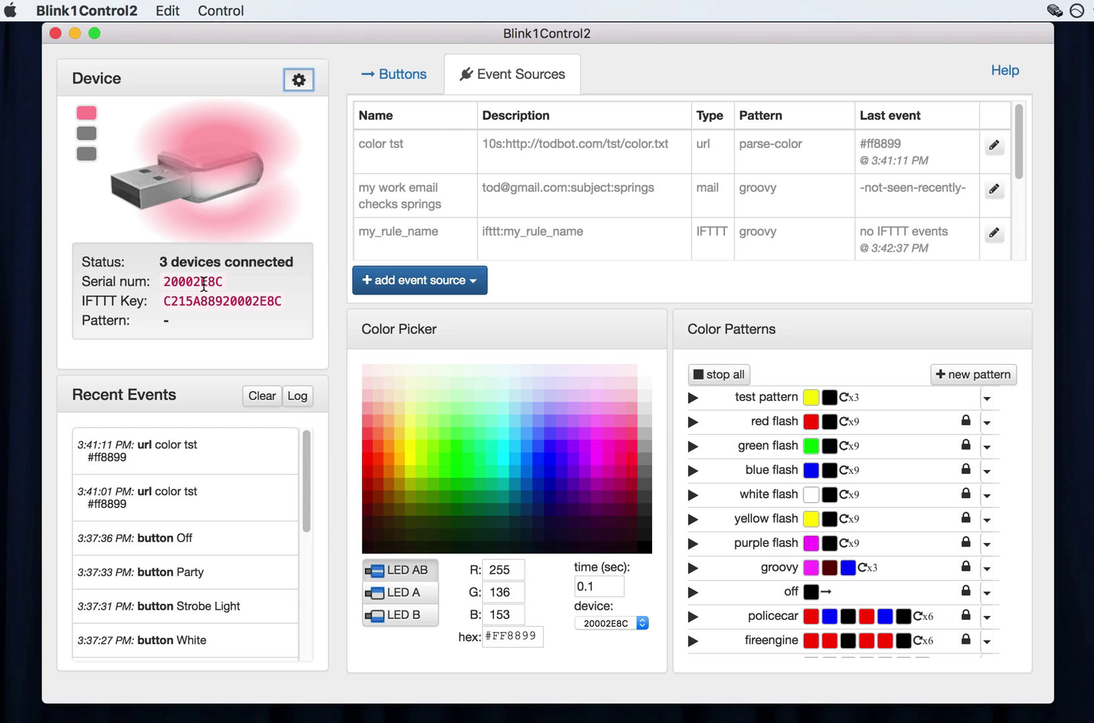
mouse_move(189, 283)
left_click(85, 138)
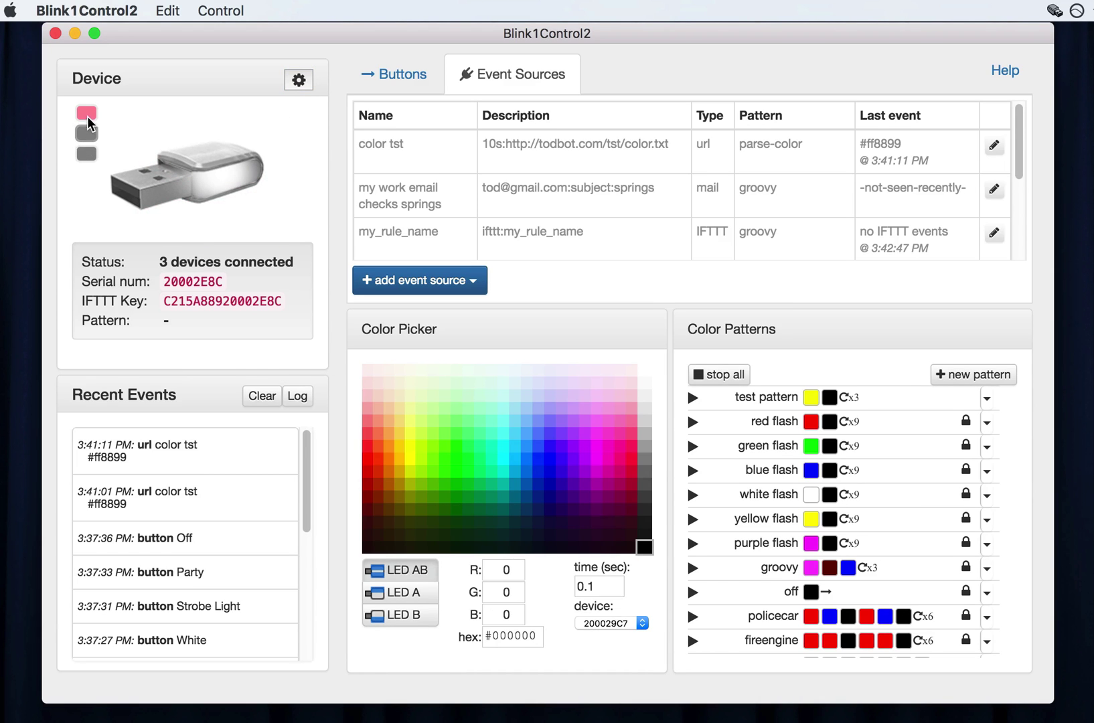
left_click(86, 113)
left_click(88, 134)
left_click(87, 153)
left_click(87, 128)
left_click(87, 115)
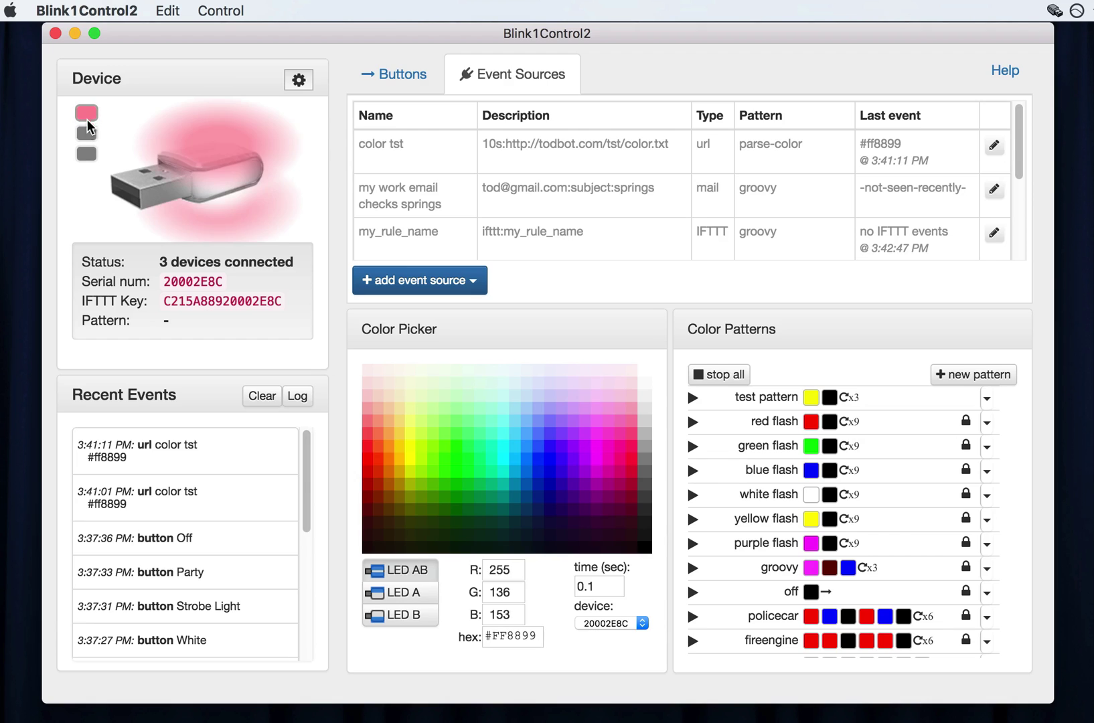
left_click(84, 130)
left_click(85, 154)
left_click(89, 130)
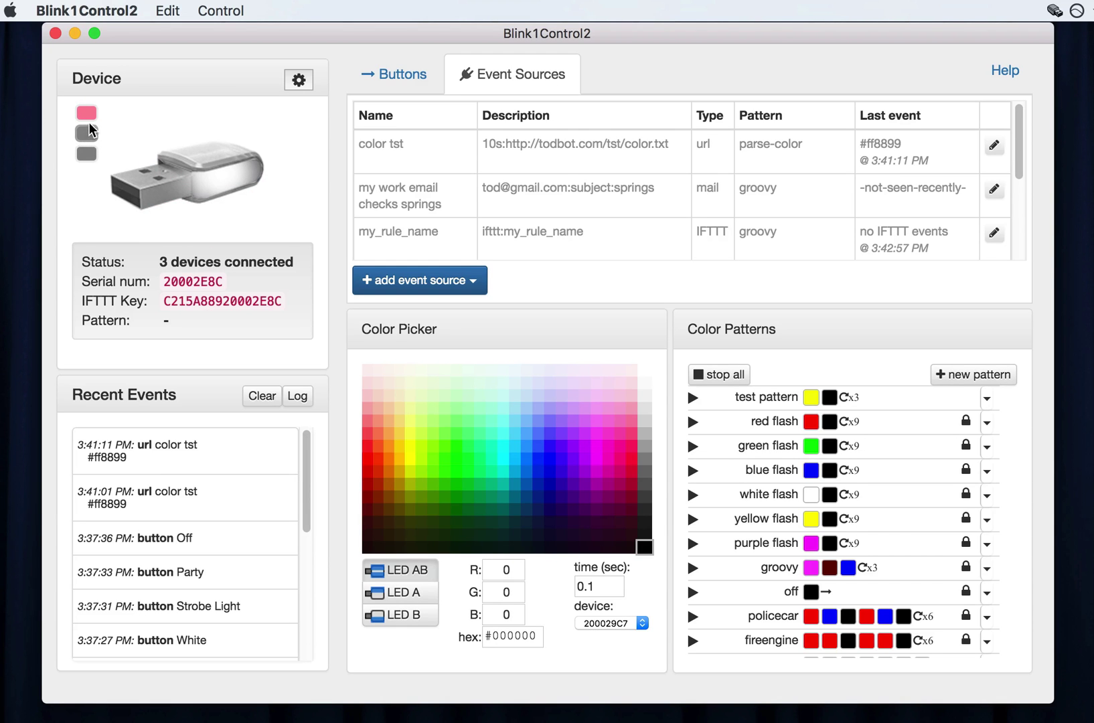
mouse_move(241, 135)
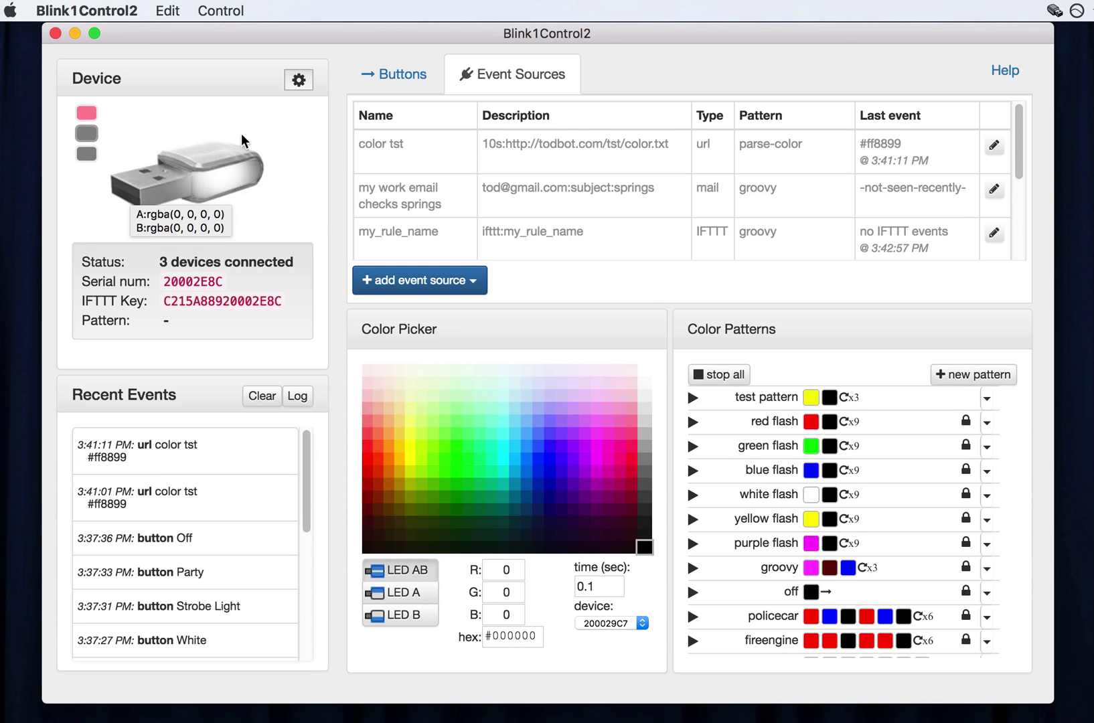
left_click(516, 394)
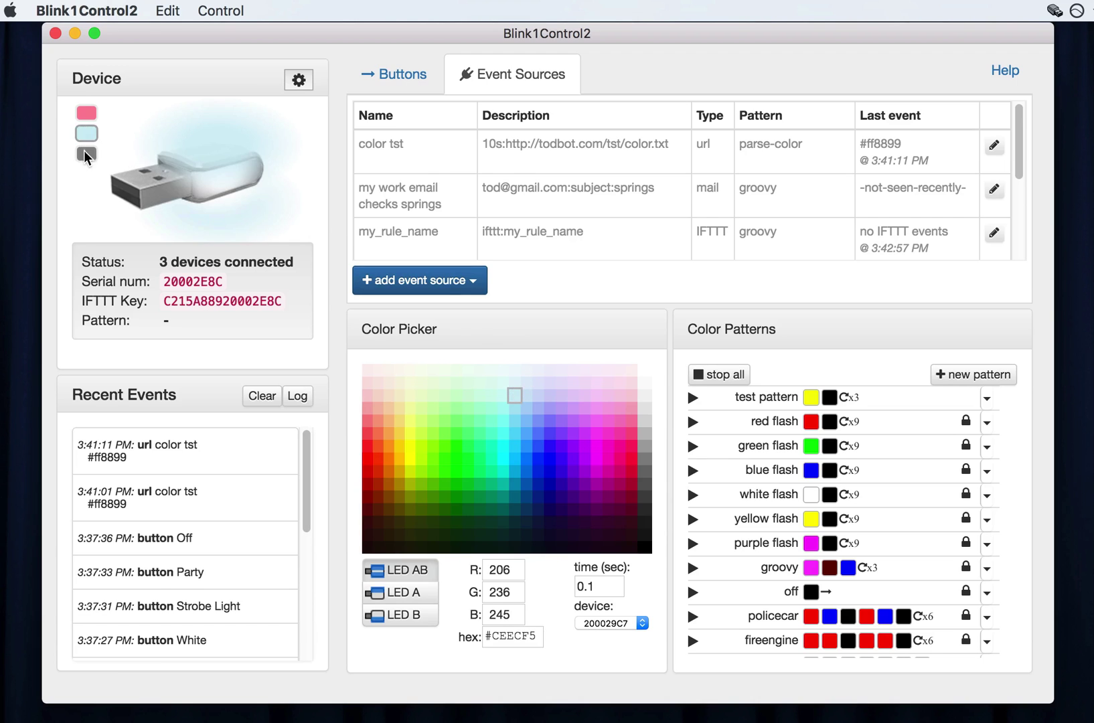
Set the third device to blue #0431B4.
left_click(86, 153)
left_click(501, 391)
left_click(536, 483)
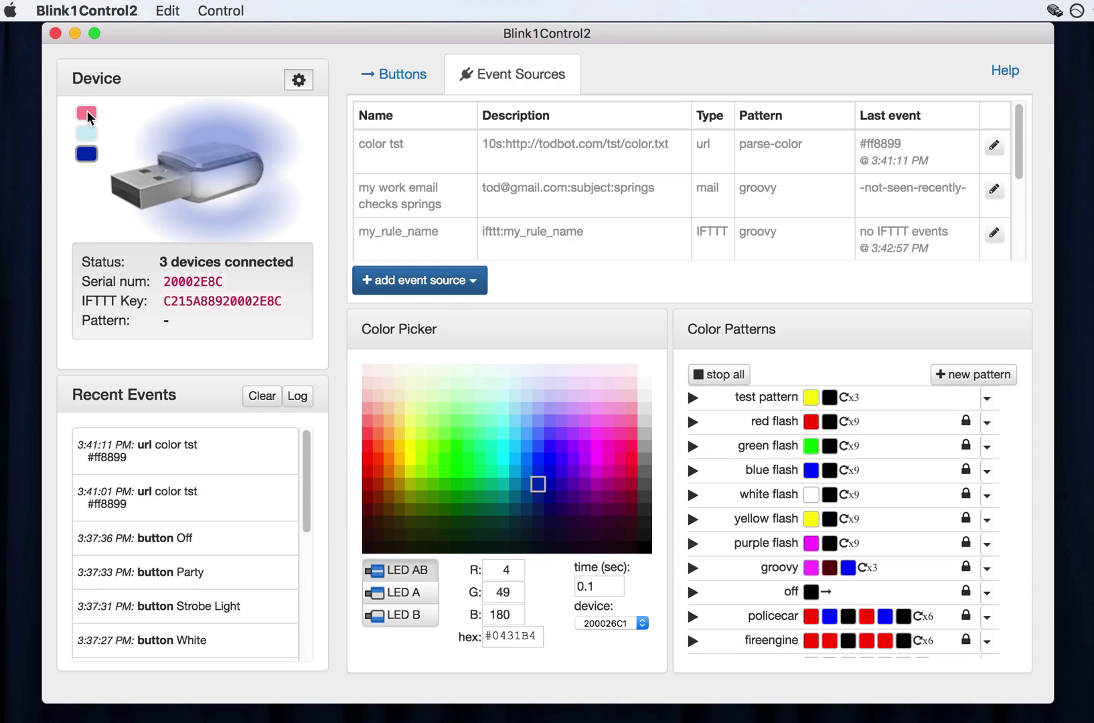
Set the first device to dark blue #08298A, then LED A pale yellow, LED B violet.
left_click(87, 113)
left_click(421, 420)
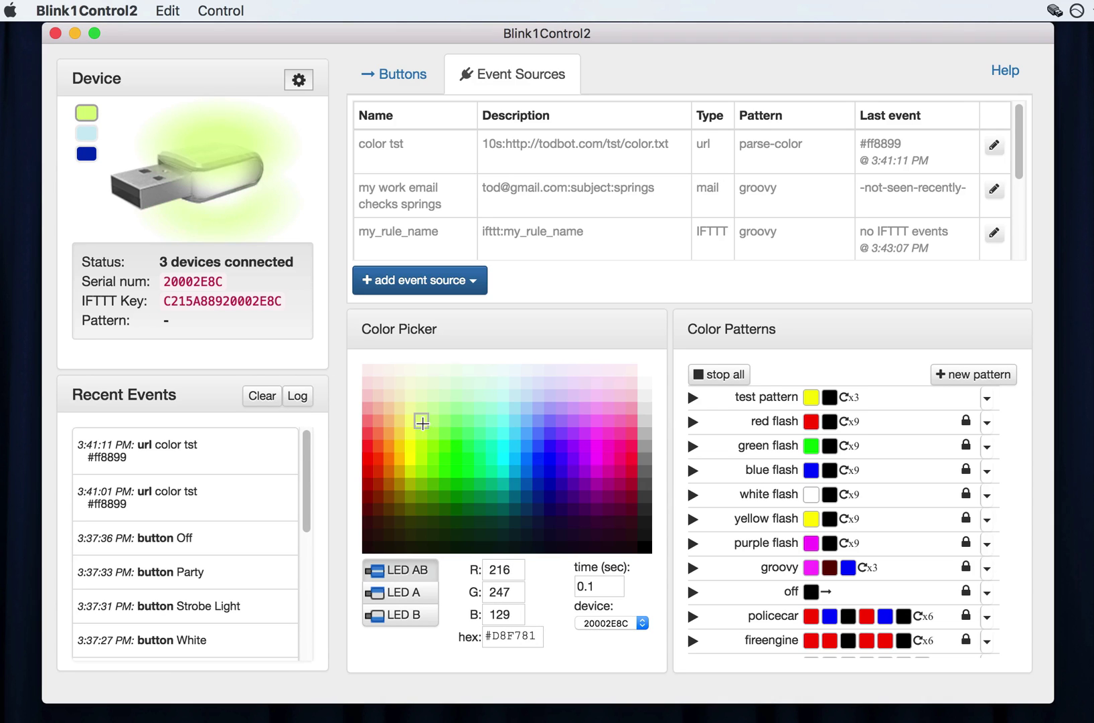
left_click(520, 463)
left_click(561, 458)
left_click(538, 496)
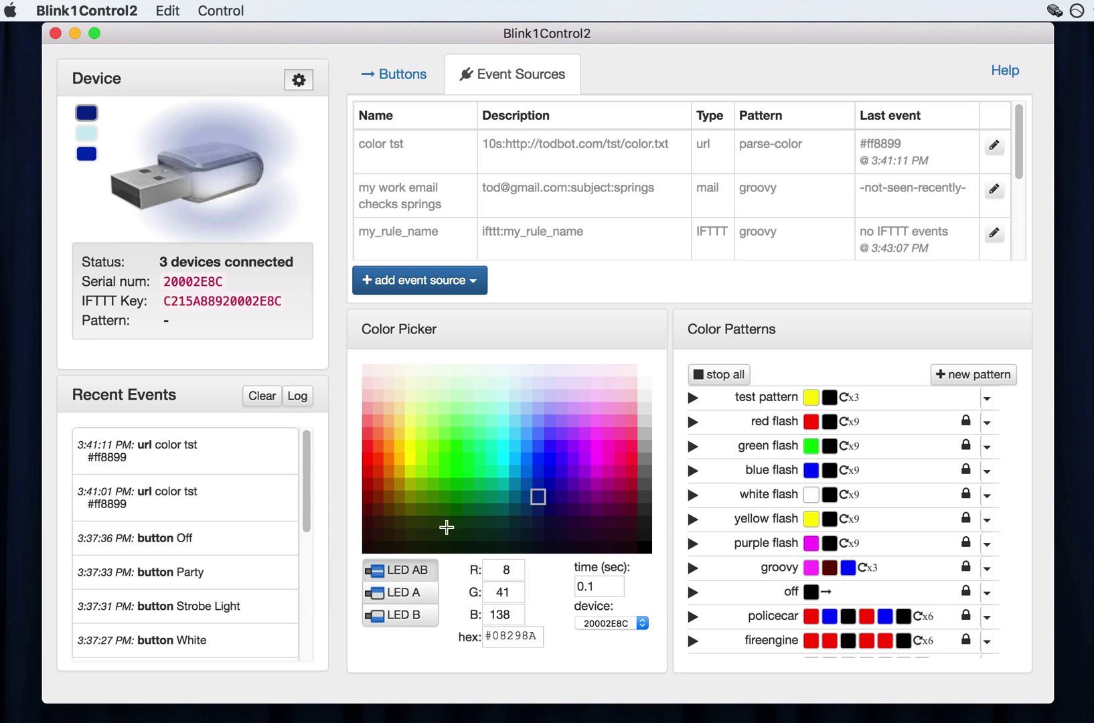
left_click(425, 593)
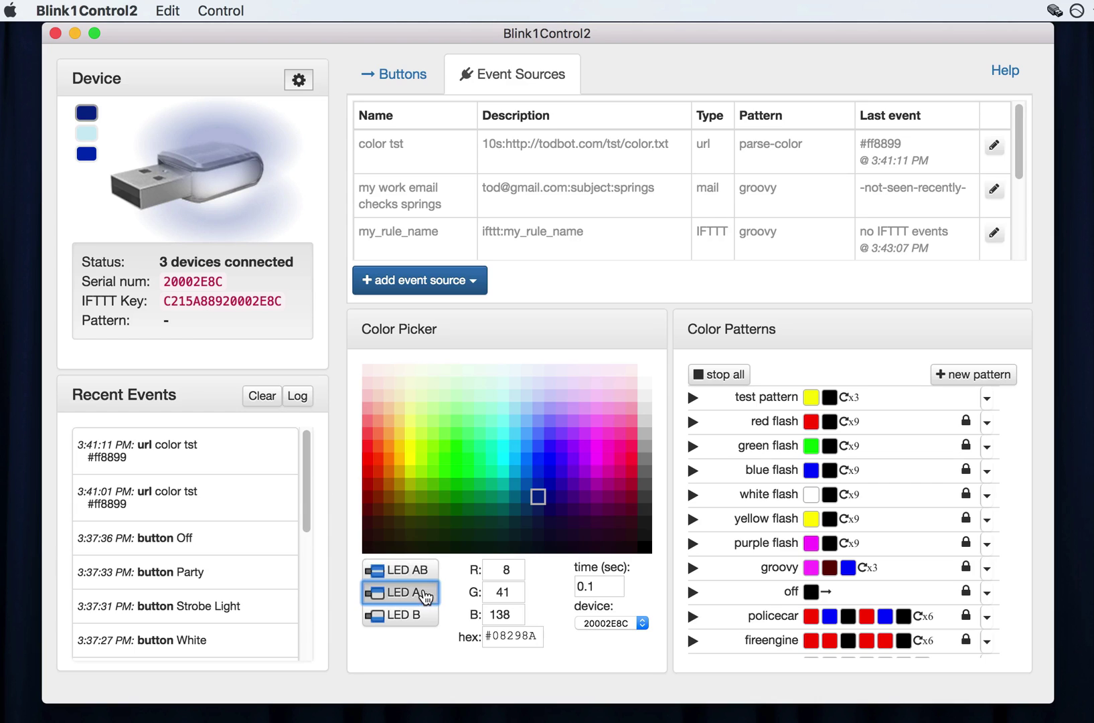
left_click(410, 421)
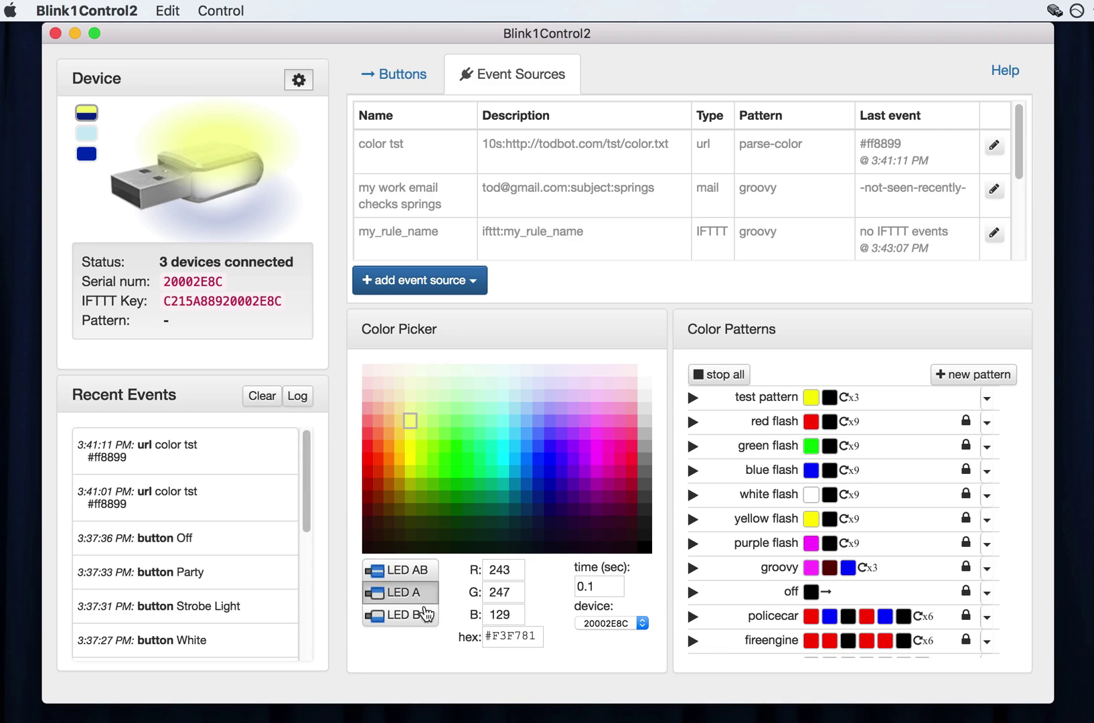
left_click(426, 613)
left_click(561, 496)
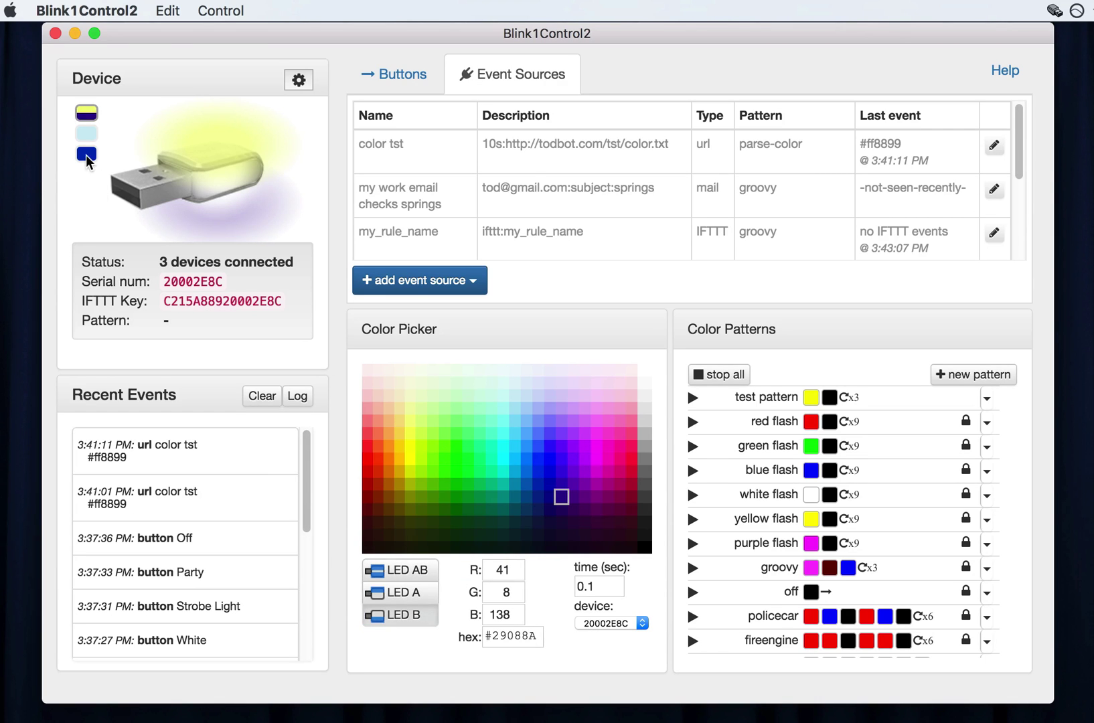
Set the third device to lavender, with LED B pink #FE2EC8 and LED A blue #5882FA.
left_click(86, 155)
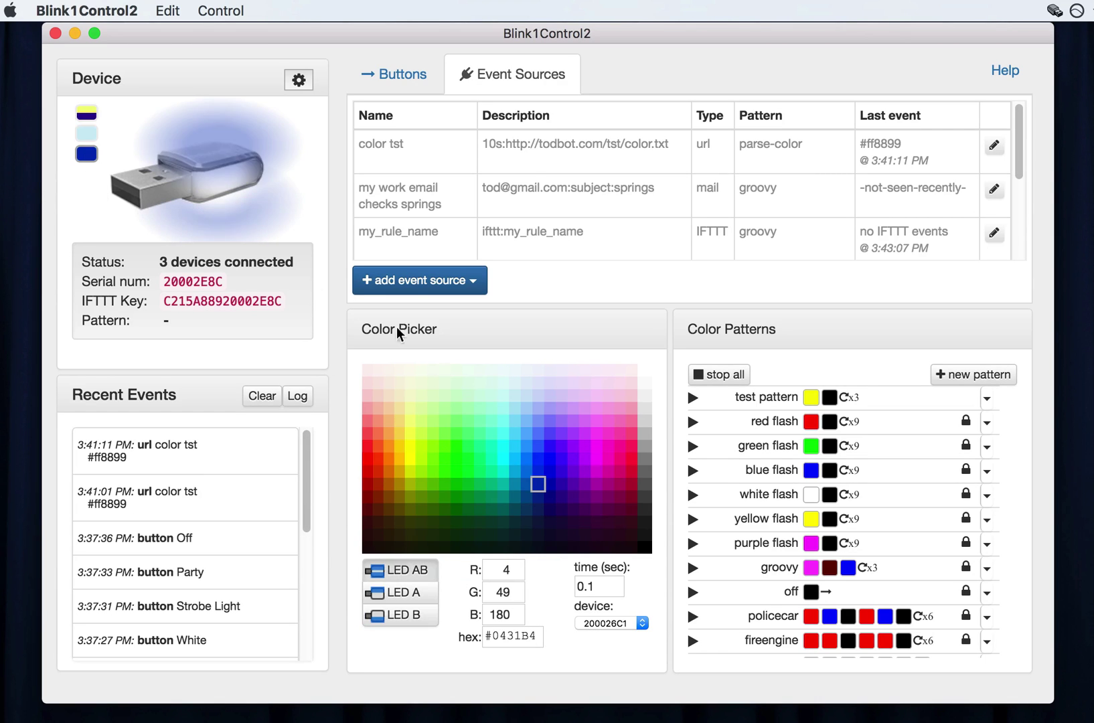
left_click(584, 401)
left_click(415, 615)
left_click(605, 445)
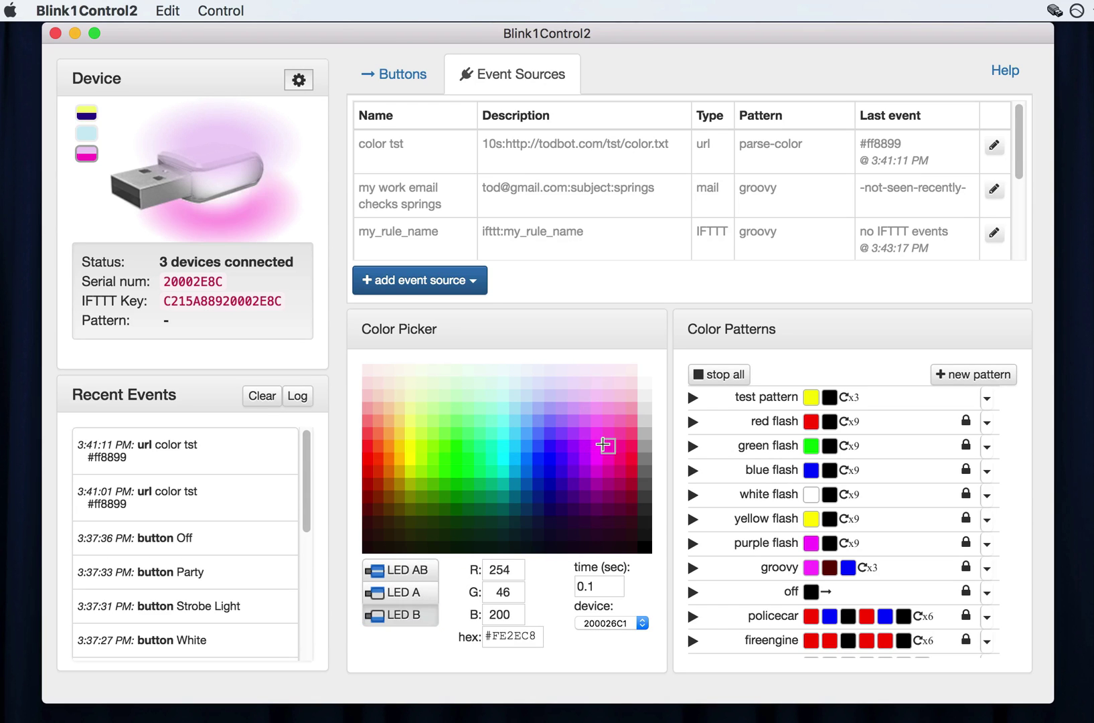
left_click(405, 592)
left_click(533, 438)
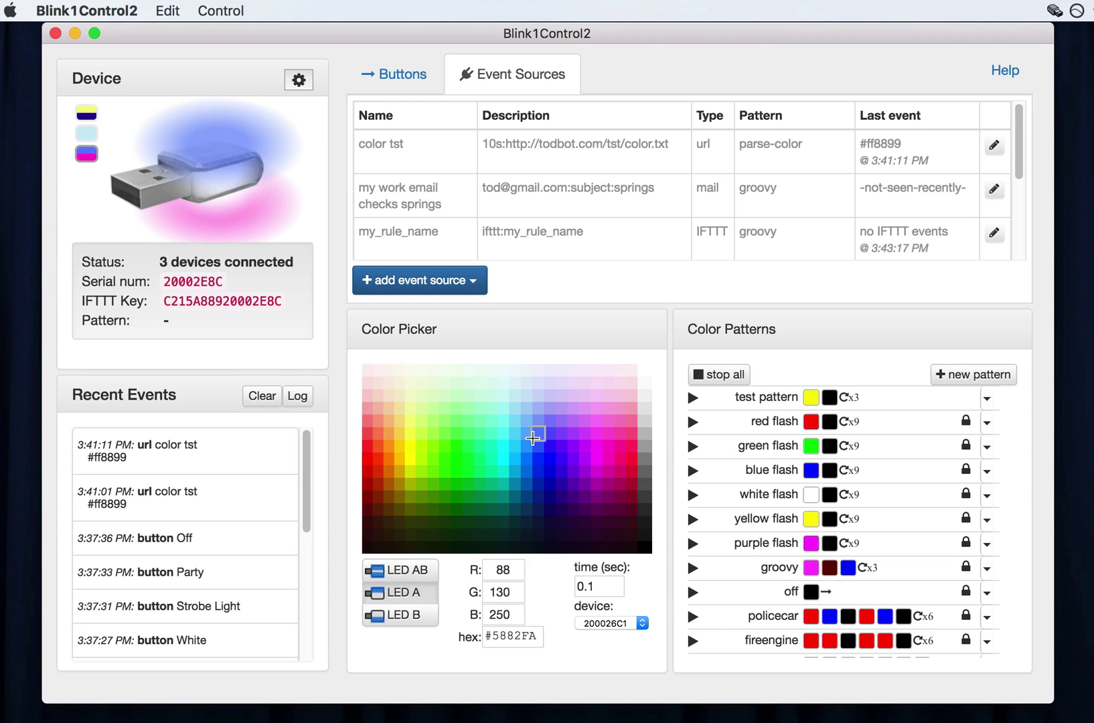
Set the second device to peach #F5D0A9 with LED A magenta #FF00BF, then show the Buttons.
left_click(91, 136)
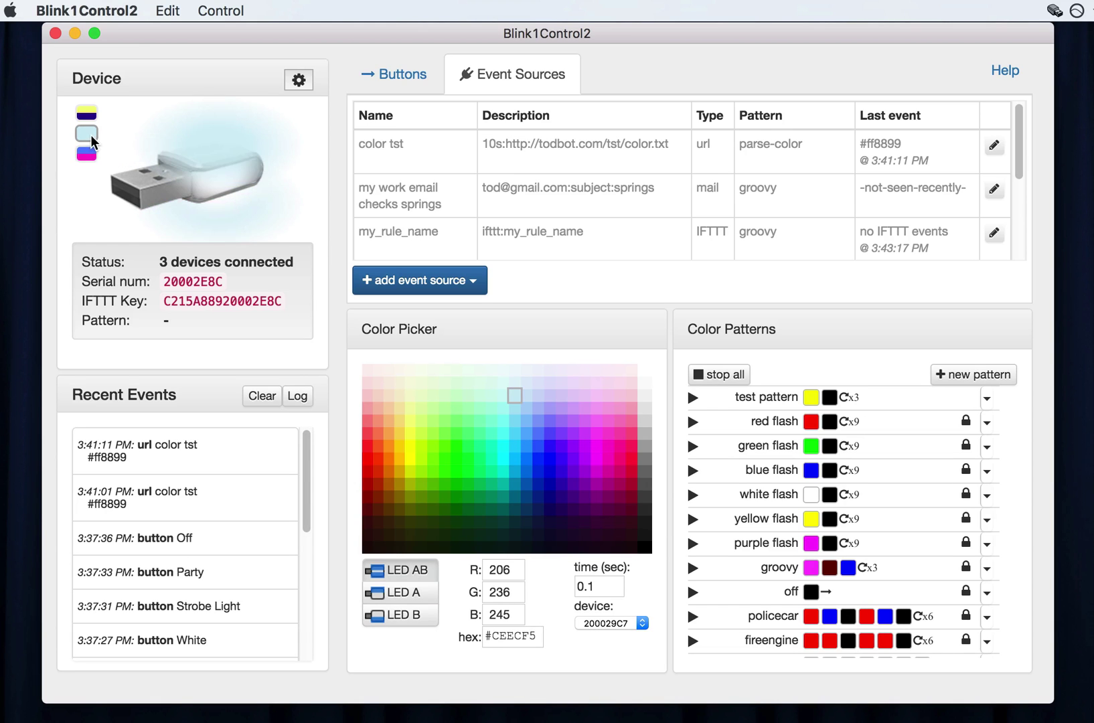
left_click(388, 407)
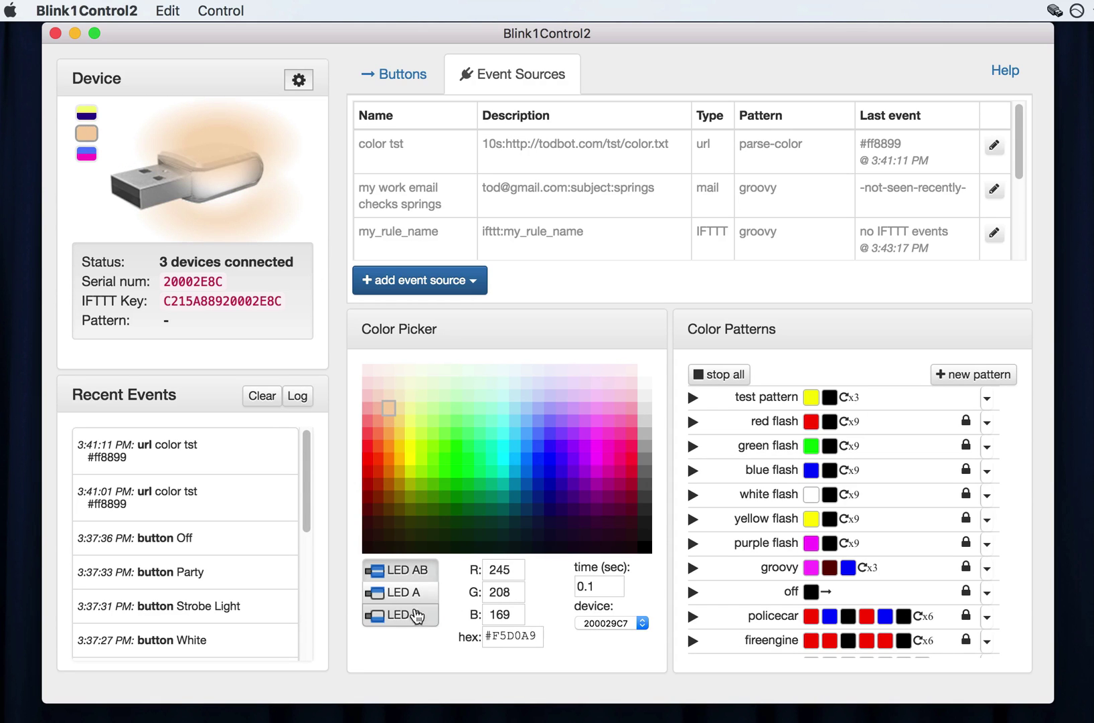
left_click(405, 592)
left_click(608, 458)
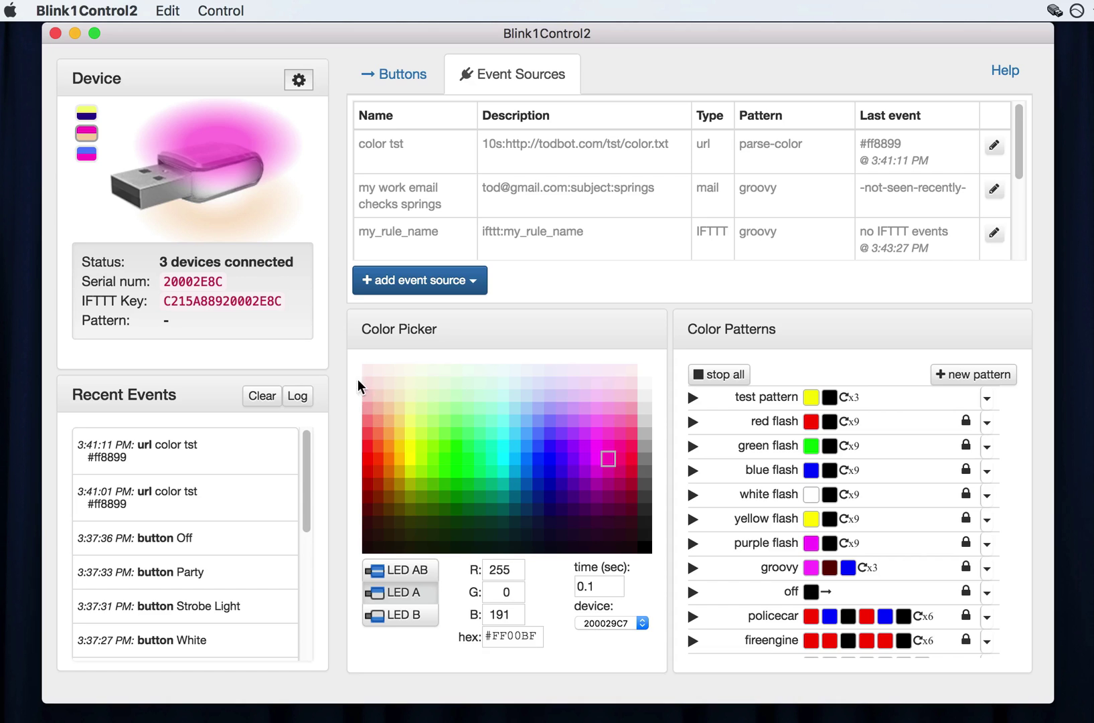
left_click(396, 75)
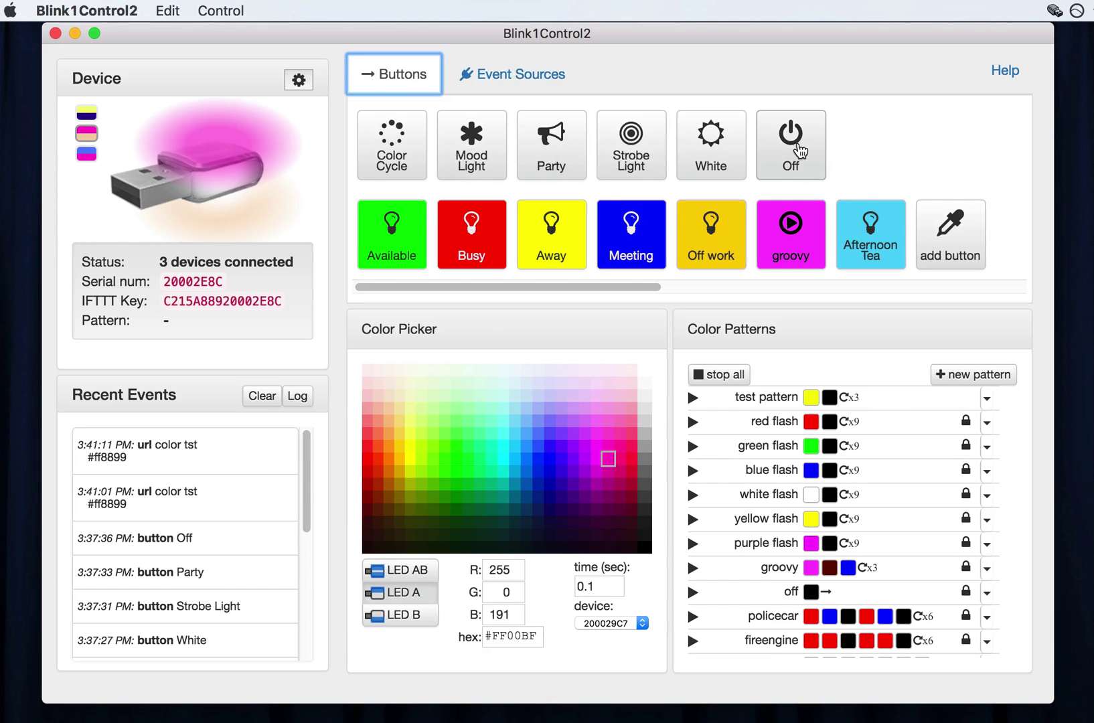
Press Off, leave groovy's Assign to device setting unchanged, then apply Control > Off / Reset Alerts.
left_click(797, 144)
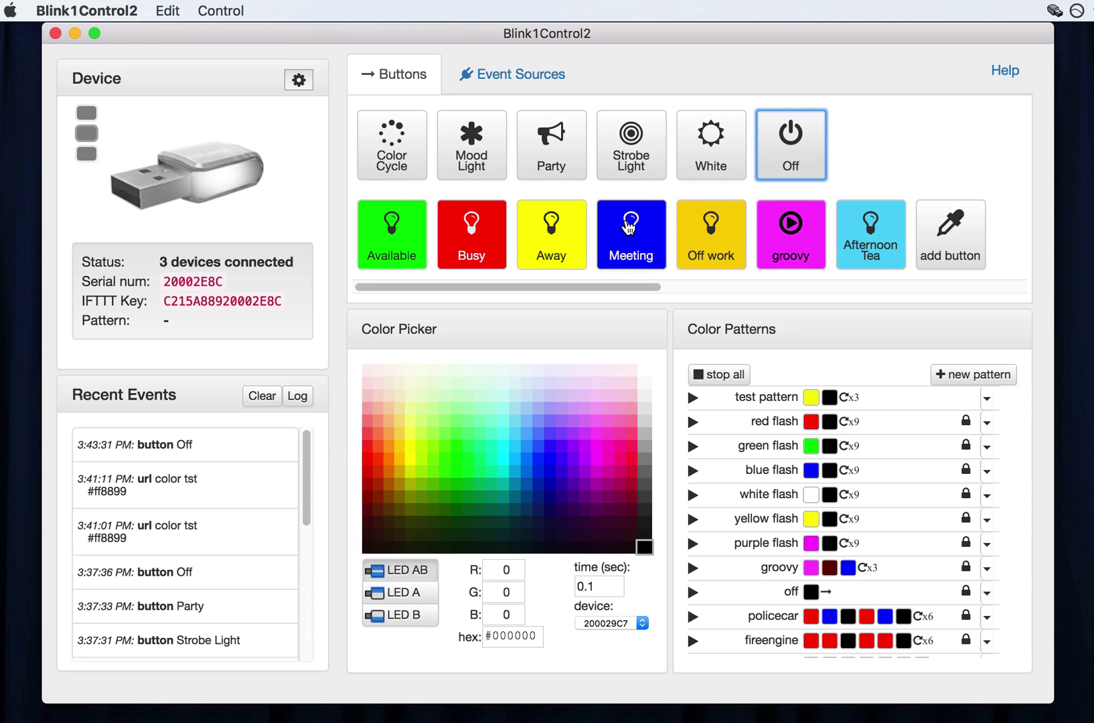
right_click(791, 243)
mouse_move(826, 288)
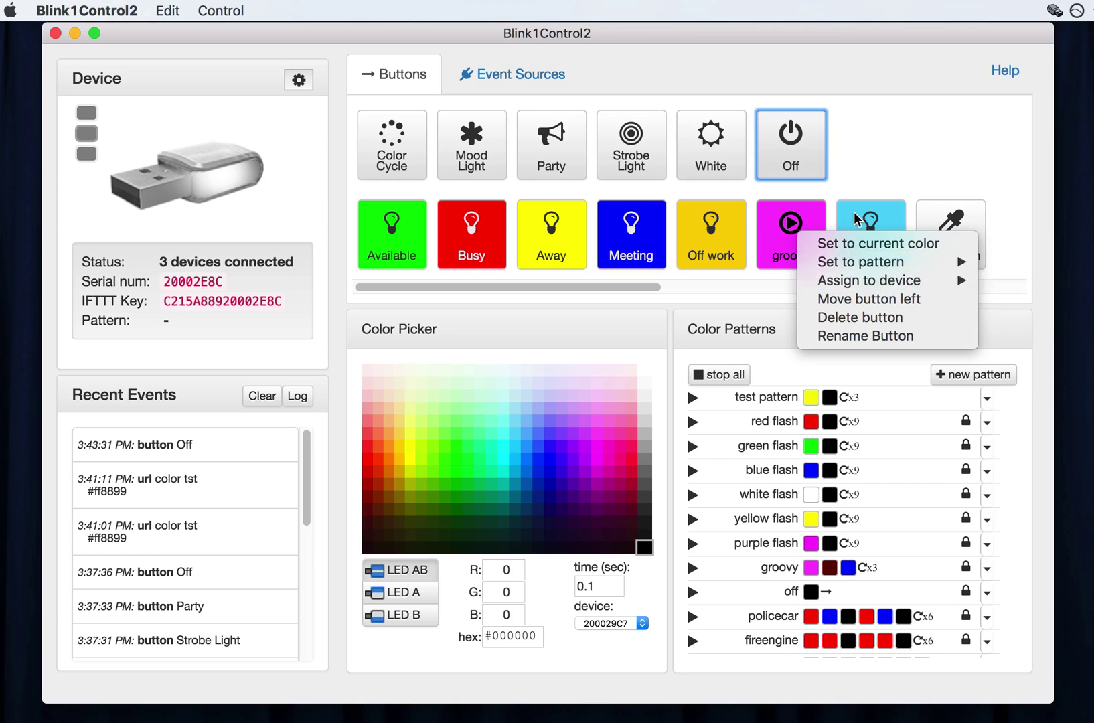
left_click(847, 166)
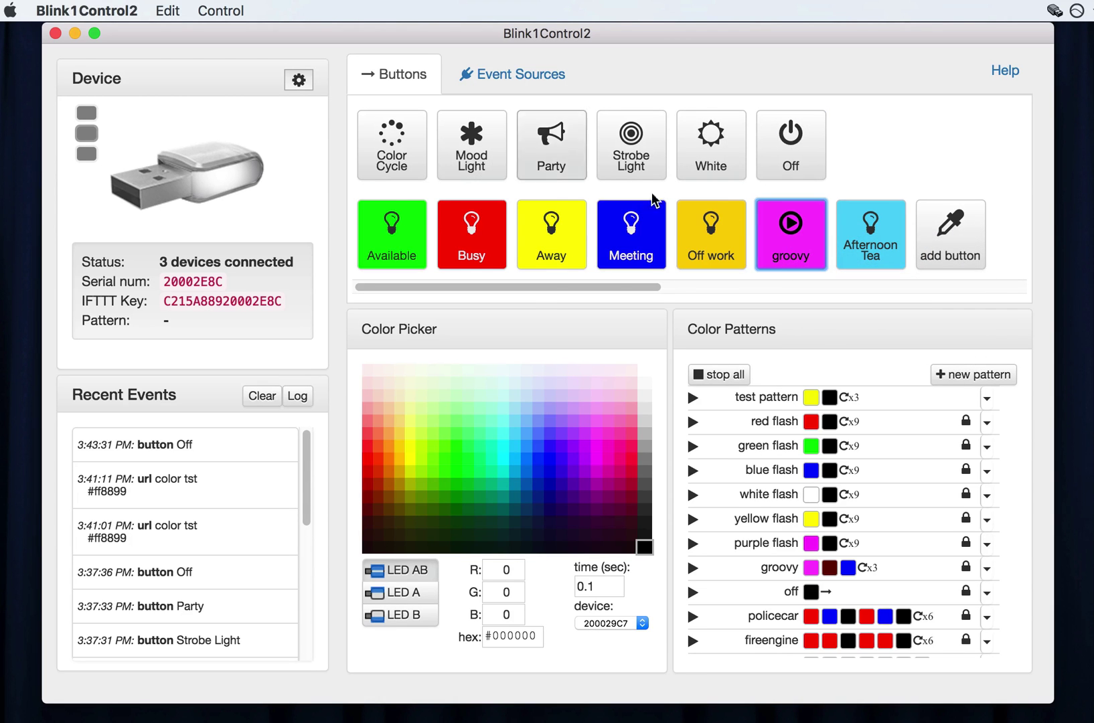
right_click(818, 224)
mouse_move(906, 271)
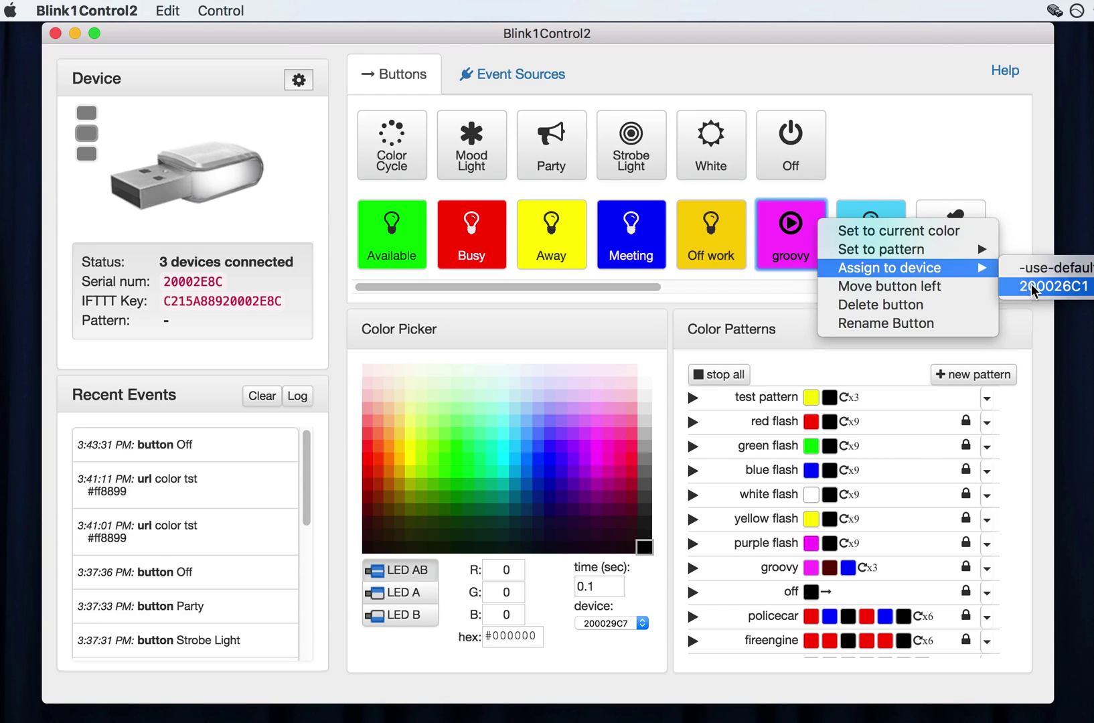
left_click(1022, 191)
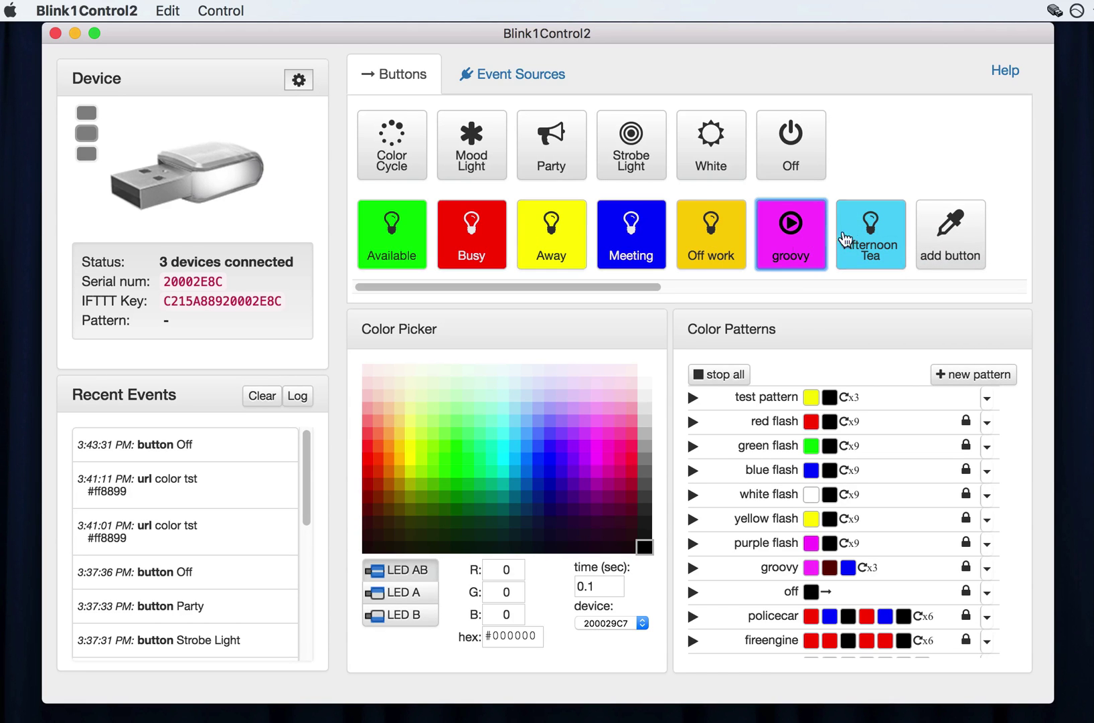
left_click(218, 10)
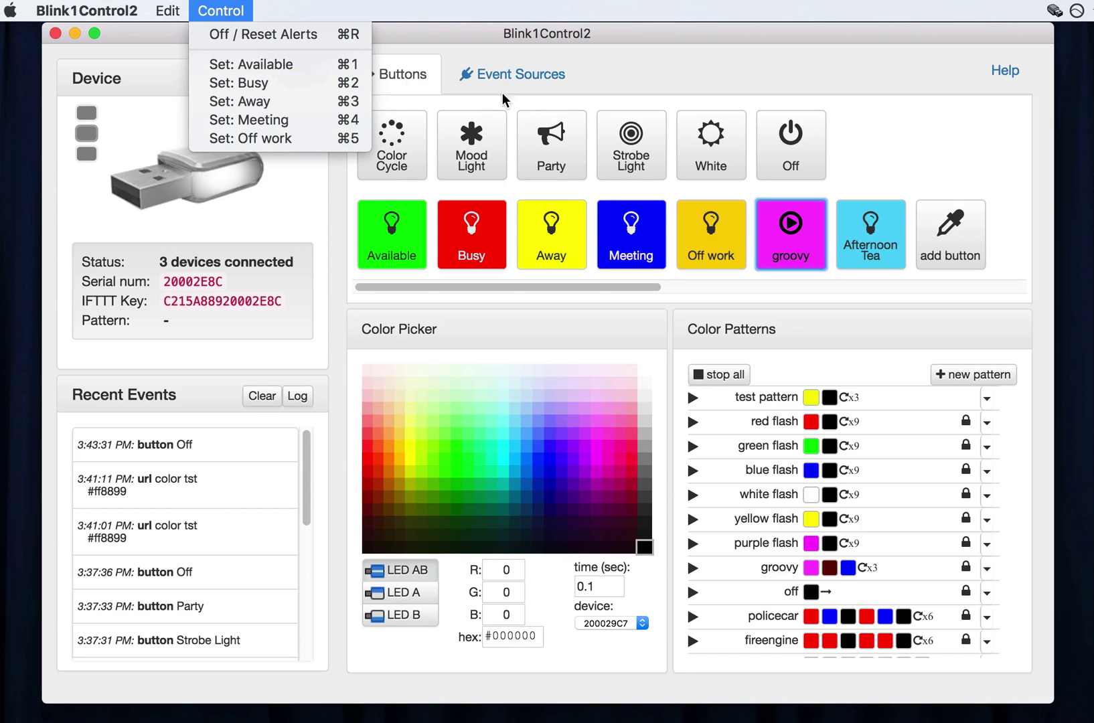
left_click(266, 32)
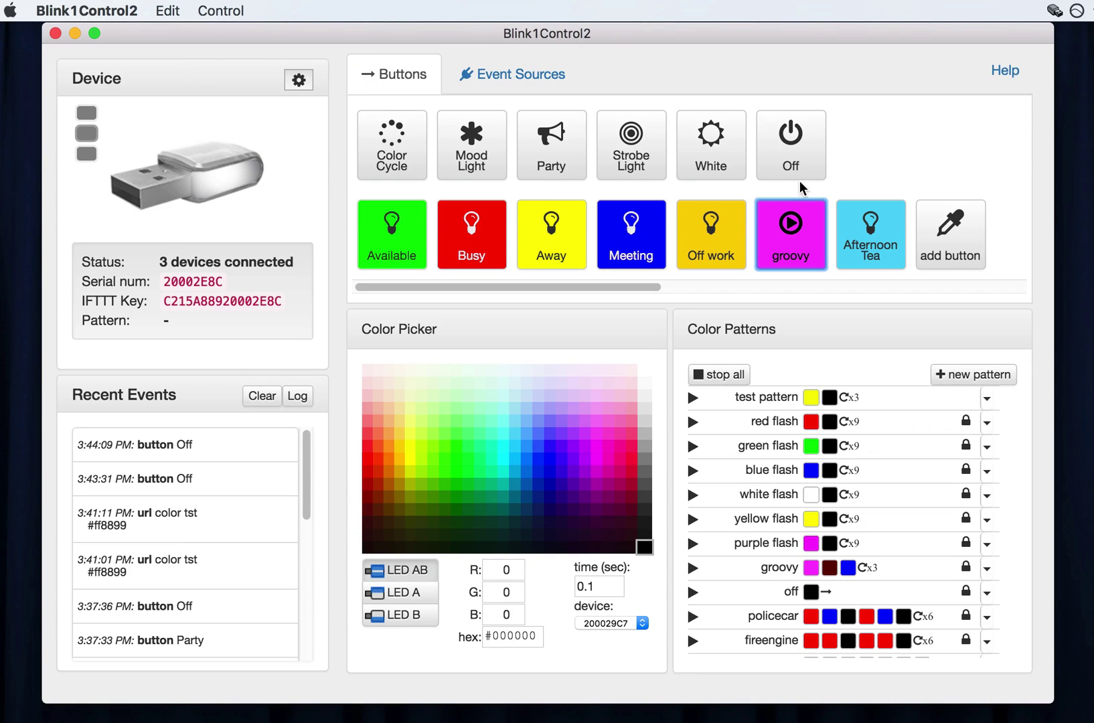
left_click(999, 75)
scroll(785, 281, "down", 20)
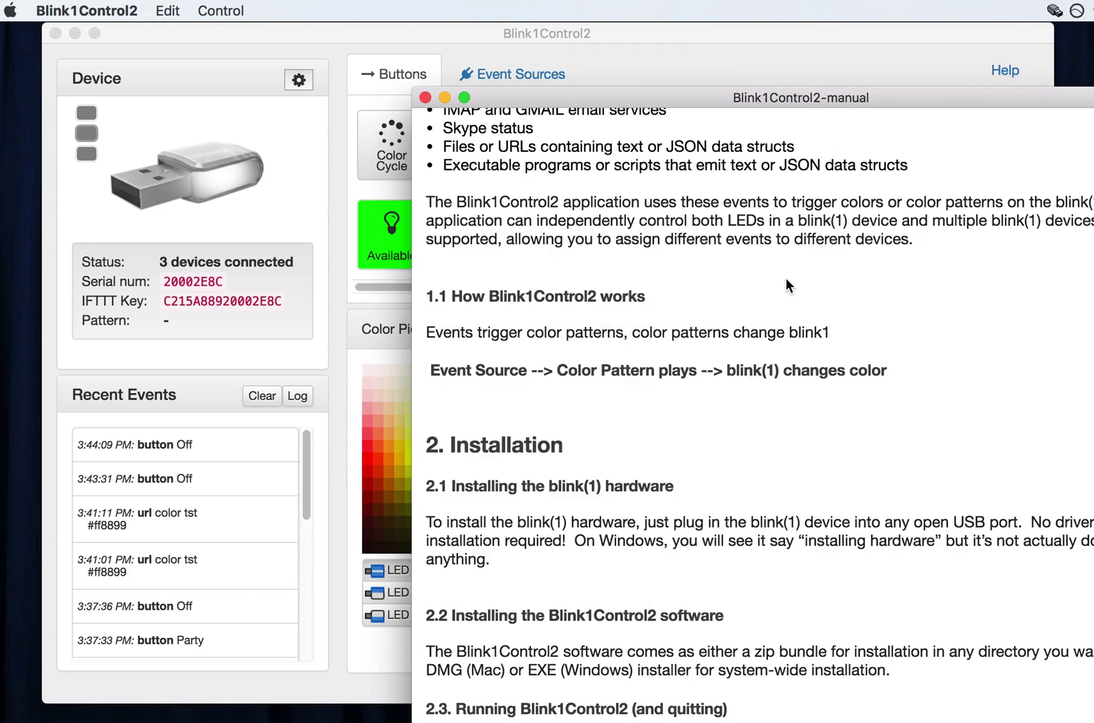
scroll(786, 282, "down", 20)
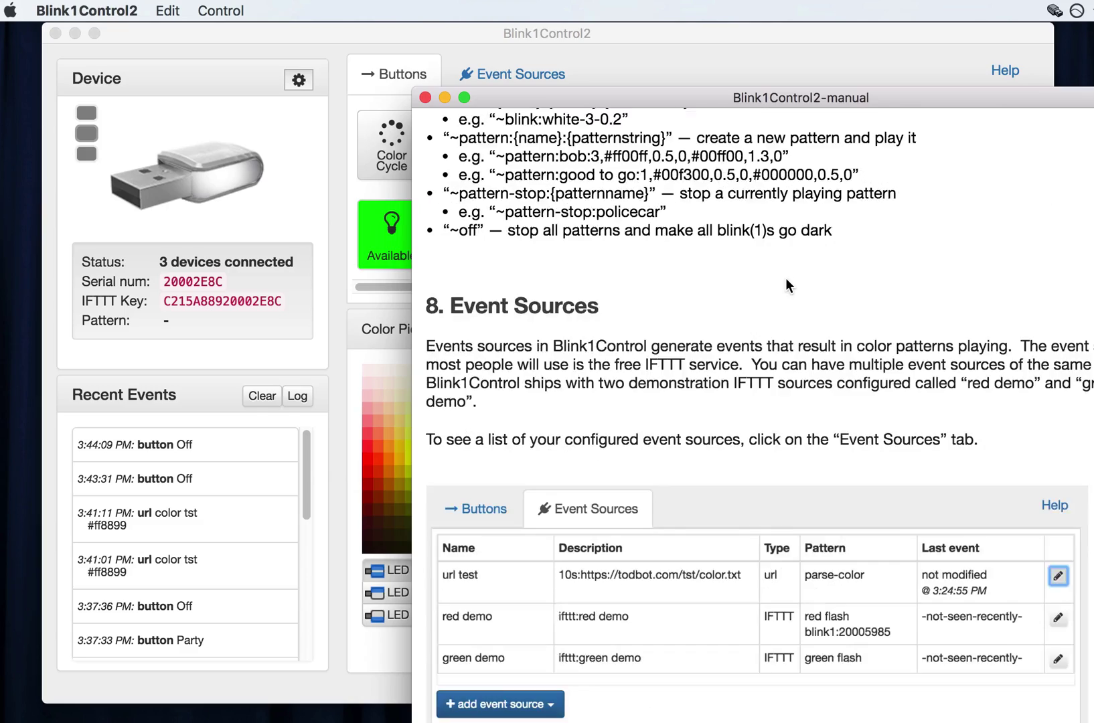
scroll(785, 279, "up", 20)
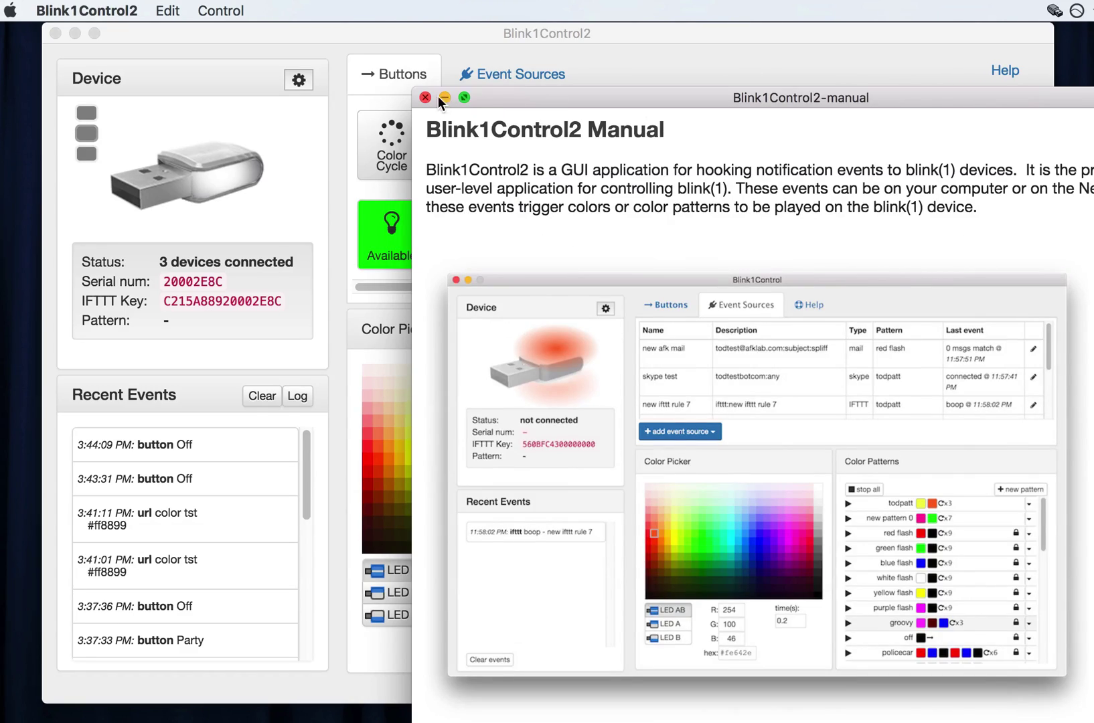
left_click(441, 97)
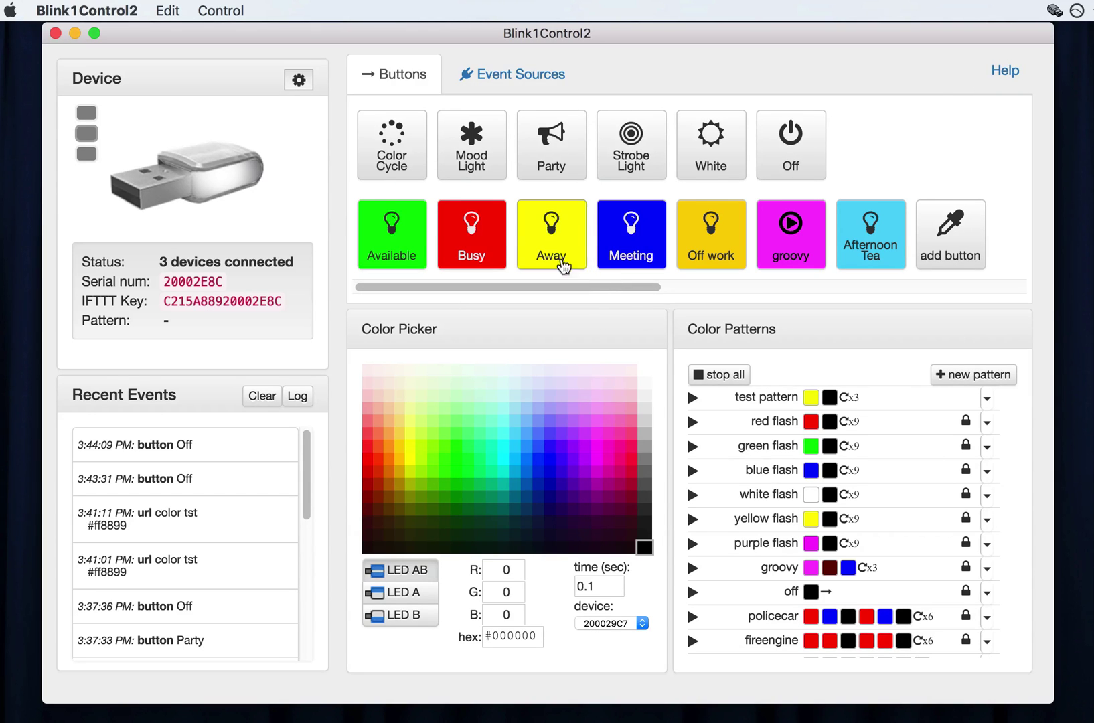
View the About Blink1Control2 window showing version 2.0.0-beta3, highlighting the issue-reporting line.
left_click(94, 7)
left_click(99, 34)
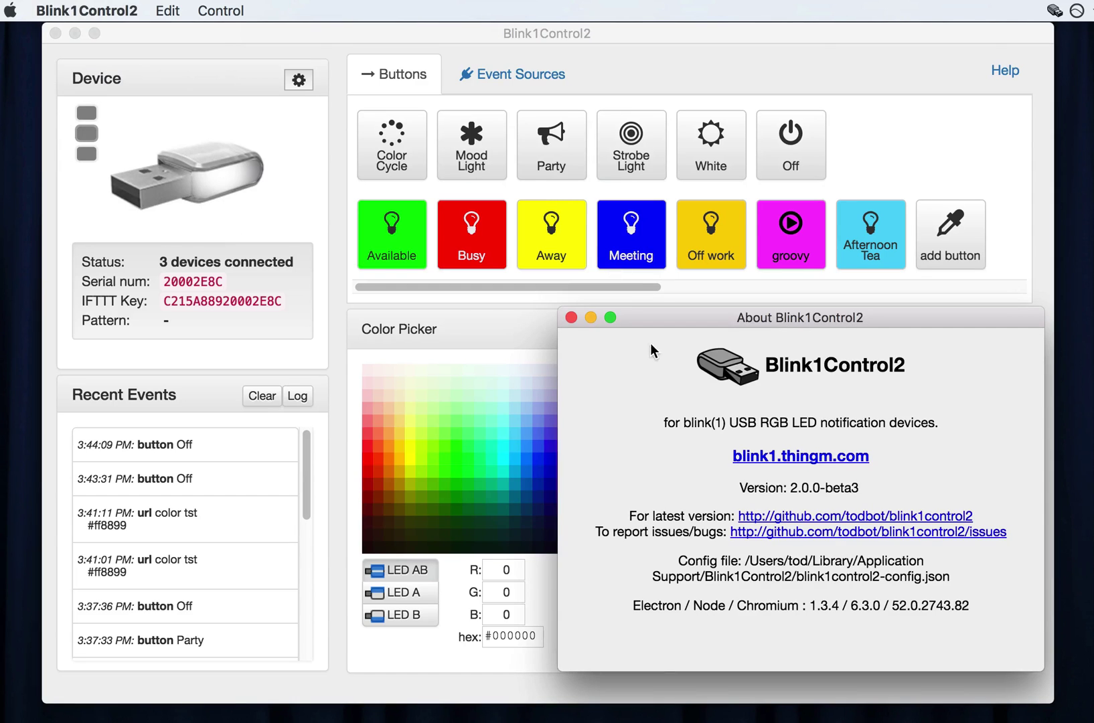
left_click_drag(617, 532, 609, 535)
left_click(610, 535)
left_click_drag(593, 536, 1020, 543)
left_click(1021, 537)
Close the About window, then play the Color Cycle and Party effects.
left_click(572, 318)
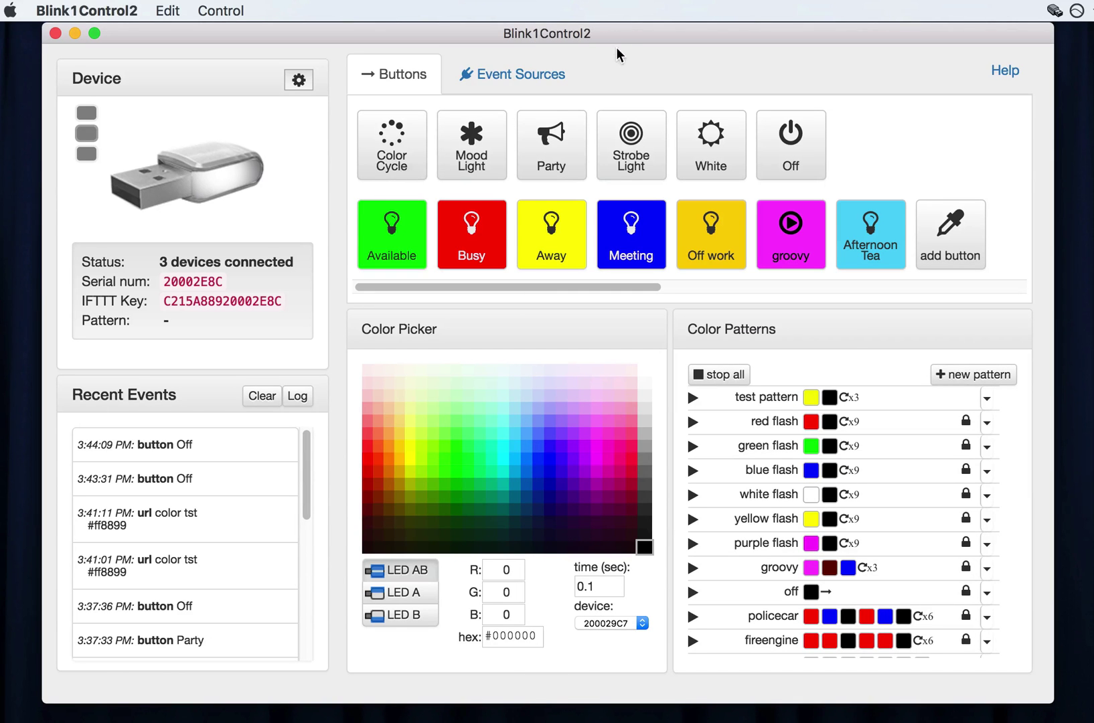
left_click(394, 175)
left_click(528, 173)
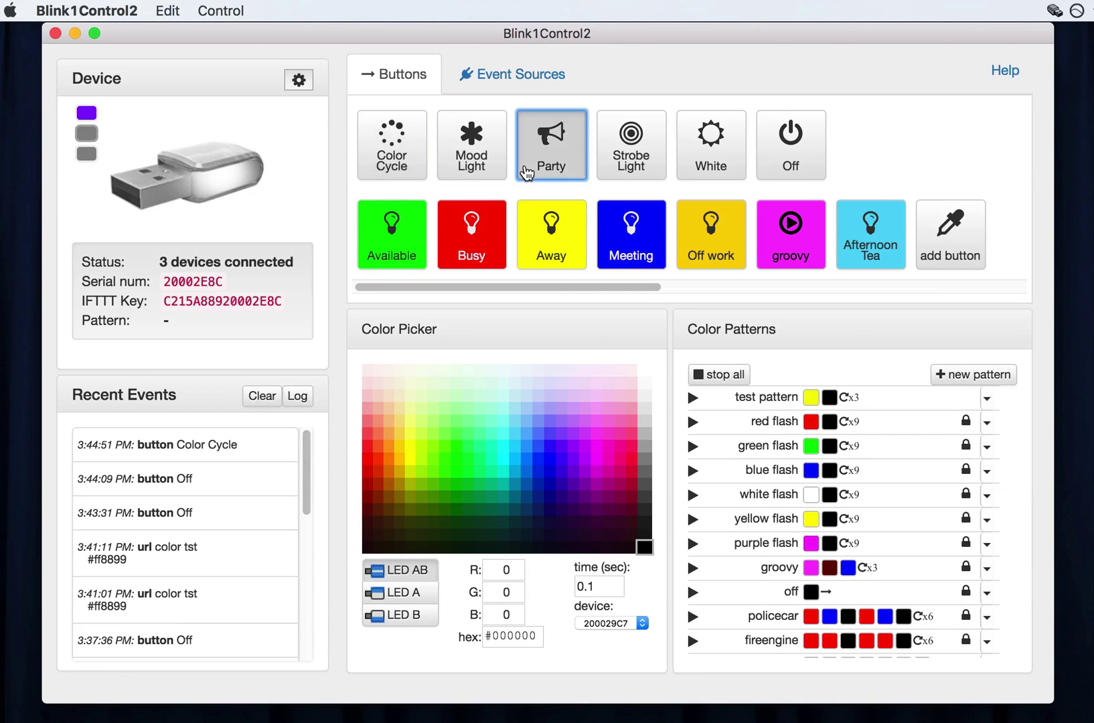